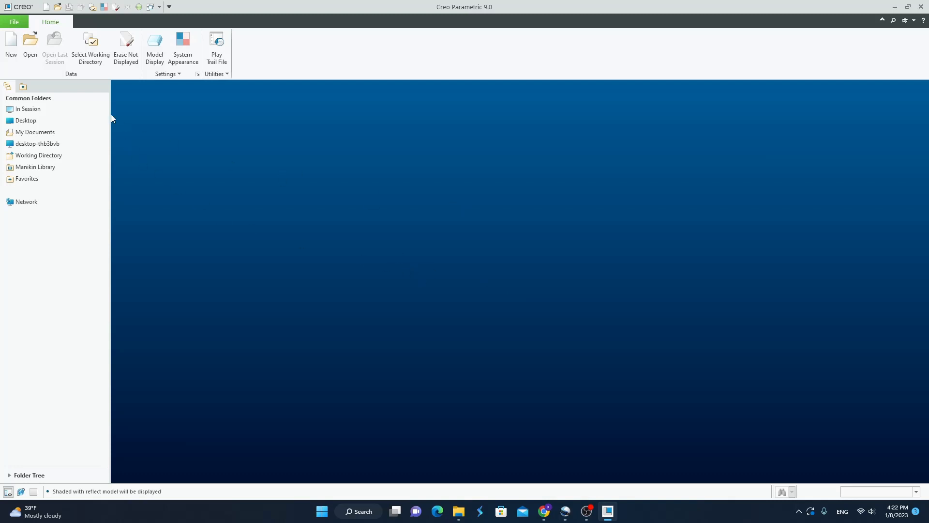
Create a new solid part without the default template, using the mmns_part_solid_abs template instead.
{"action": "left_click", "coordinate": [10, 46]}
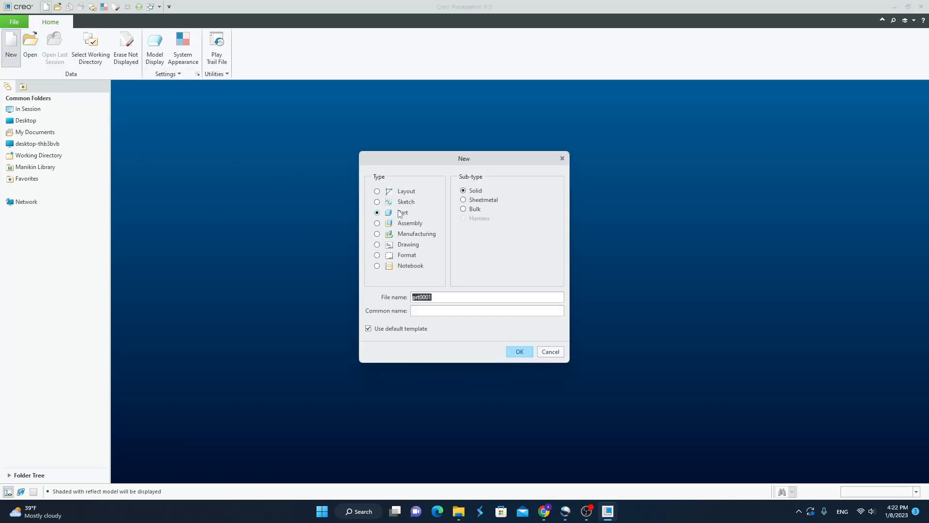
{"action": "left_click", "coordinate": [380, 331]}
{"action": "left_click", "coordinate": [519, 352]}
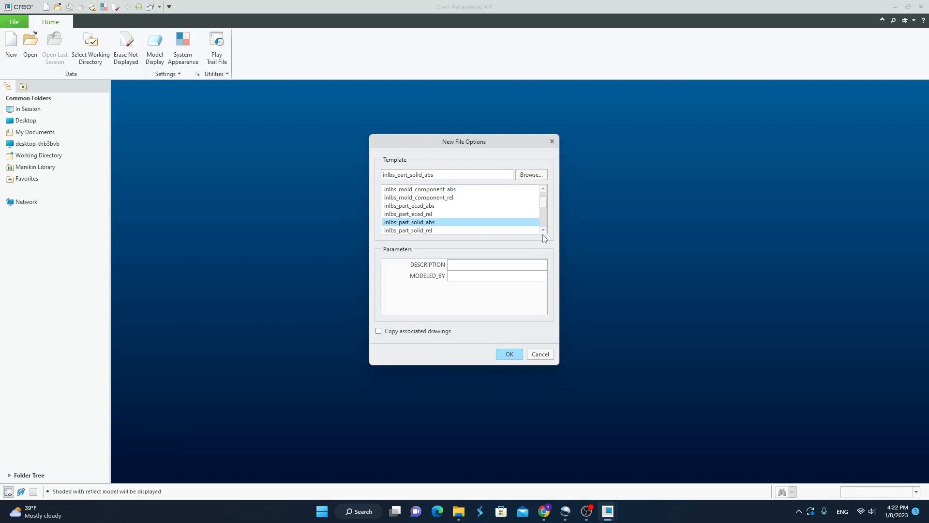
{"action": "left_click", "coordinate": [543, 230]}
{"action": "left_click", "coordinate": [543, 230]}
{"action": "left_click", "coordinate": [543, 230]}
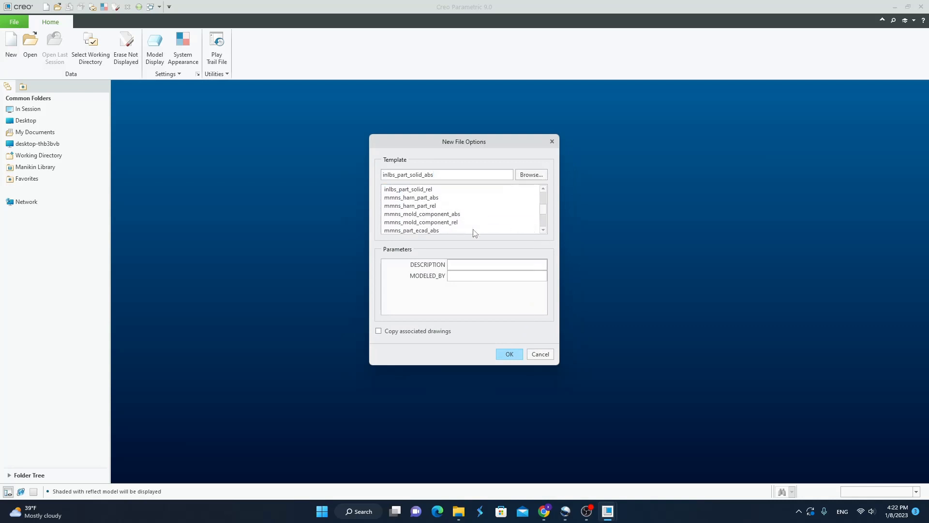
{"action": "left_click", "coordinate": [543, 231]}
{"action": "left_click", "coordinate": [543, 230]}
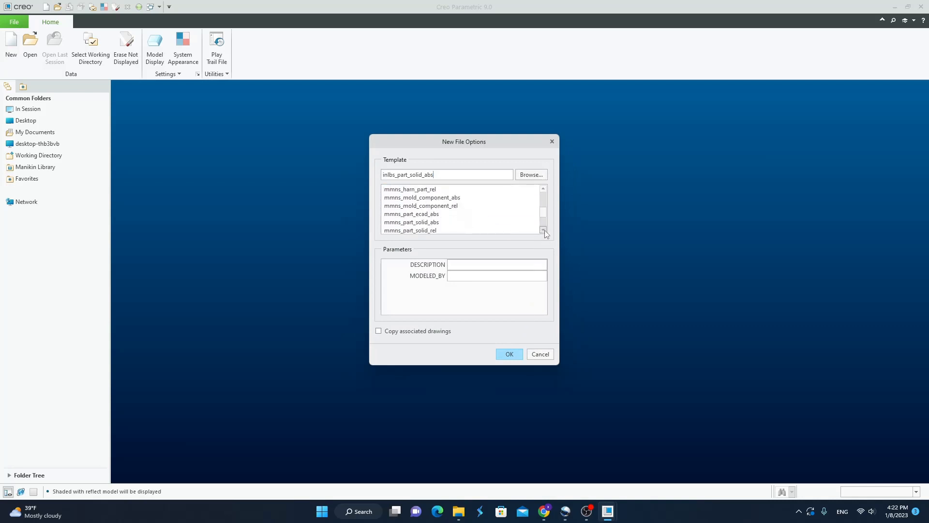
{"action": "left_click", "coordinate": [543, 230]}
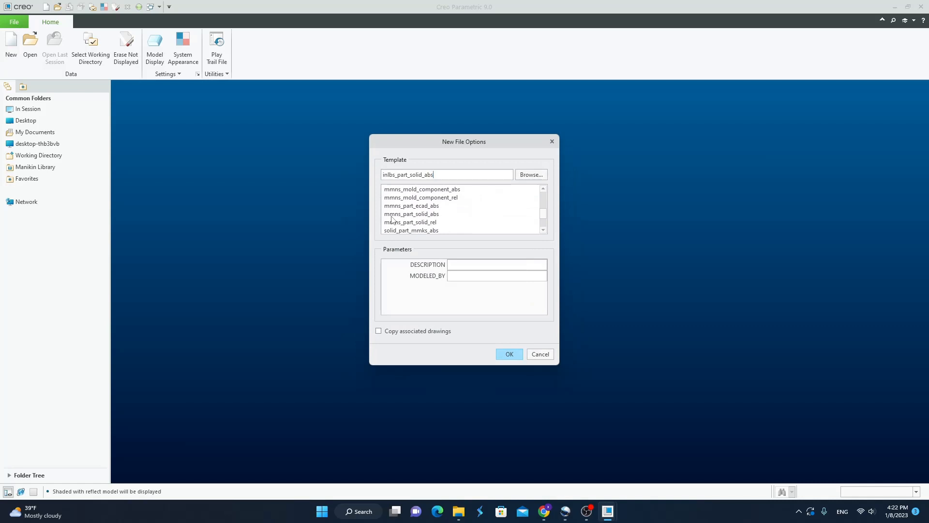
{"action": "left_click", "coordinate": [426, 214]}
{"action": "left_click", "coordinate": [508, 353]}
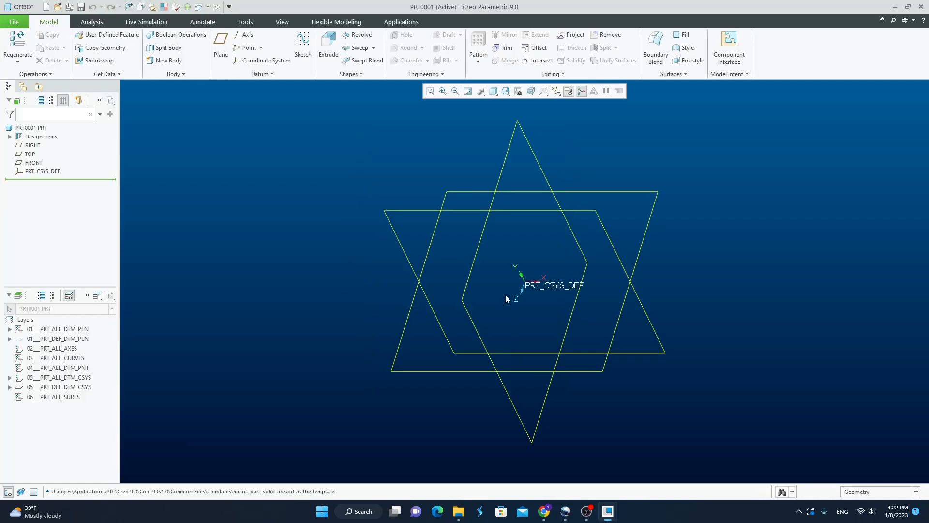
Examine the default RIGHT, TOP and FRONT datum planes of the new part.
{"action": "middle_click_drag", "start_coordinate": [674, 275], "coordinate": [621, 274], "text": "shift"}
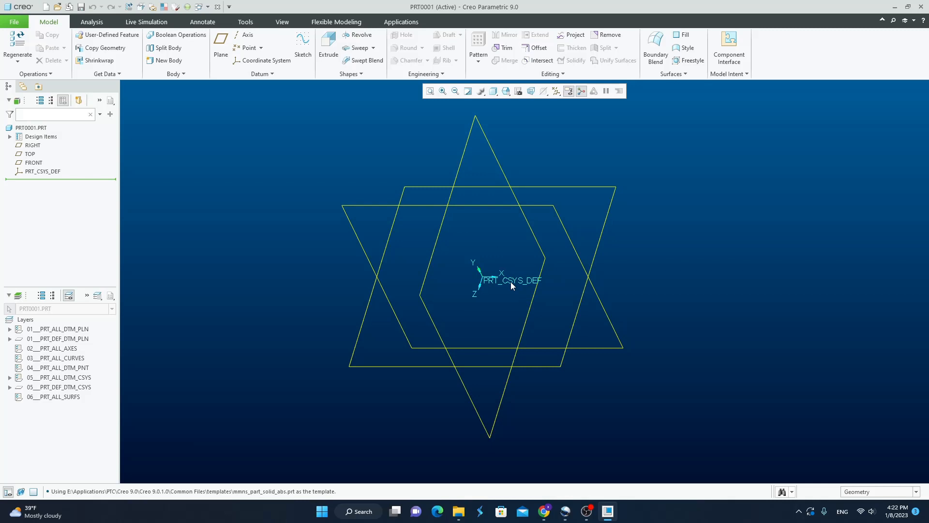
{"action": "middle_click_drag", "start_coordinate": [648, 266], "coordinate": [645, 277]}
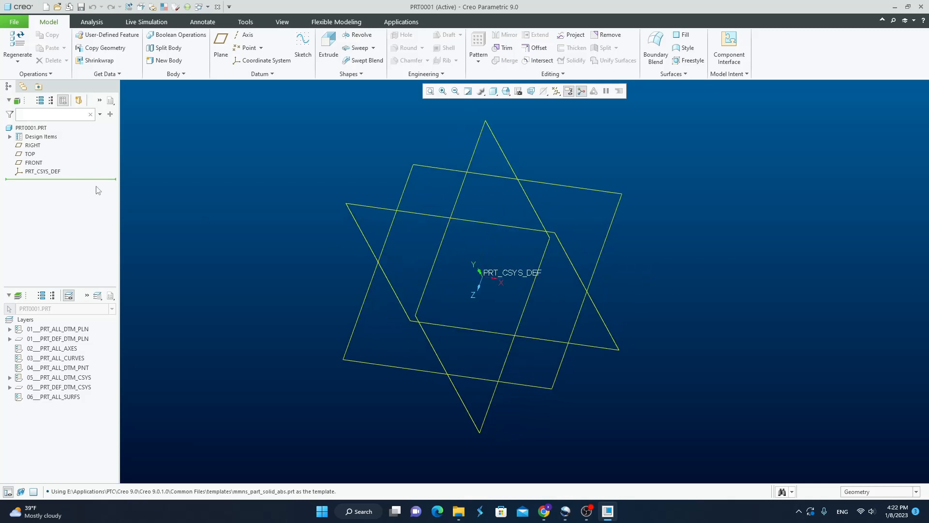
{"action": "left_click", "coordinate": [32, 146]}
{"action": "left_click", "coordinate": [30, 154]}
{"action": "left_click", "coordinate": [32, 163]}
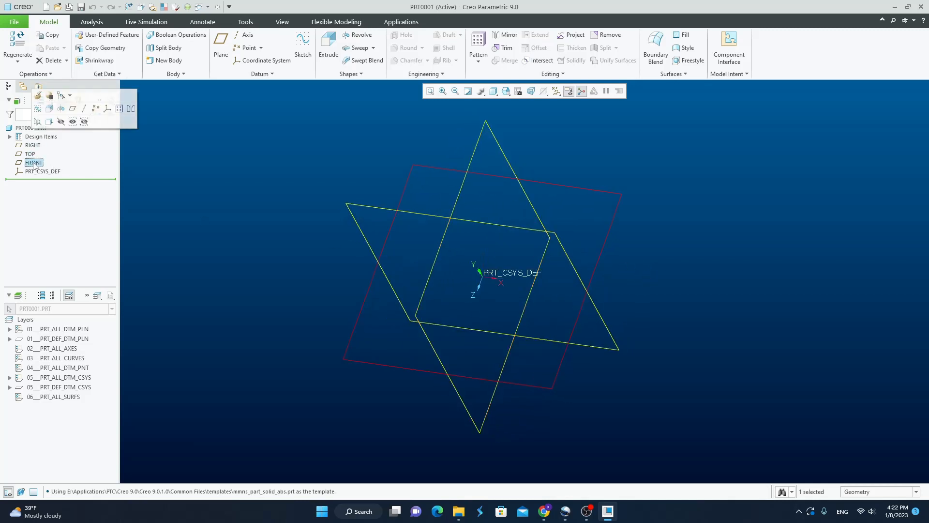
{"action": "left_click", "coordinate": [652, 154]}
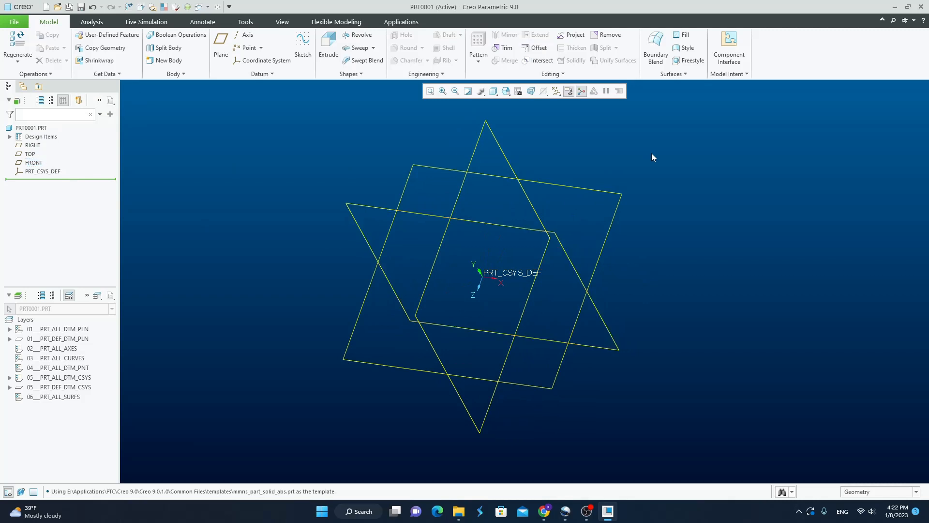
Turn the display of all datum types off and back on.
{"action": "left_click", "coordinate": [555, 92]}
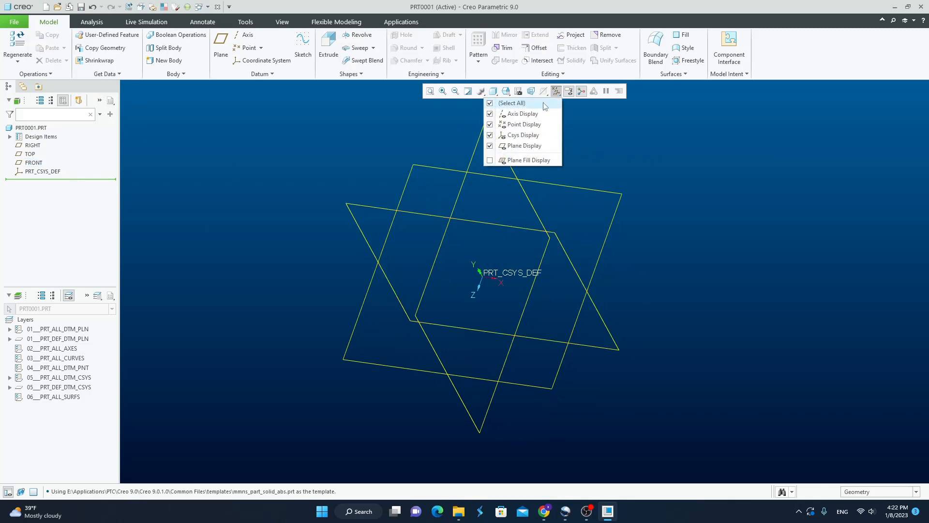
{"action": "left_click", "coordinate": [523, 104]}
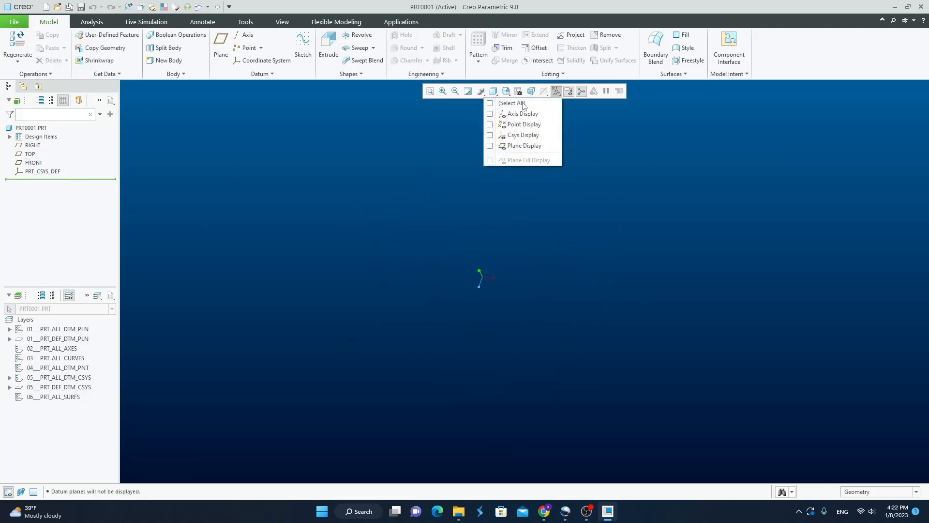
{"action": "left_click", "coordinate": [523, 104]}
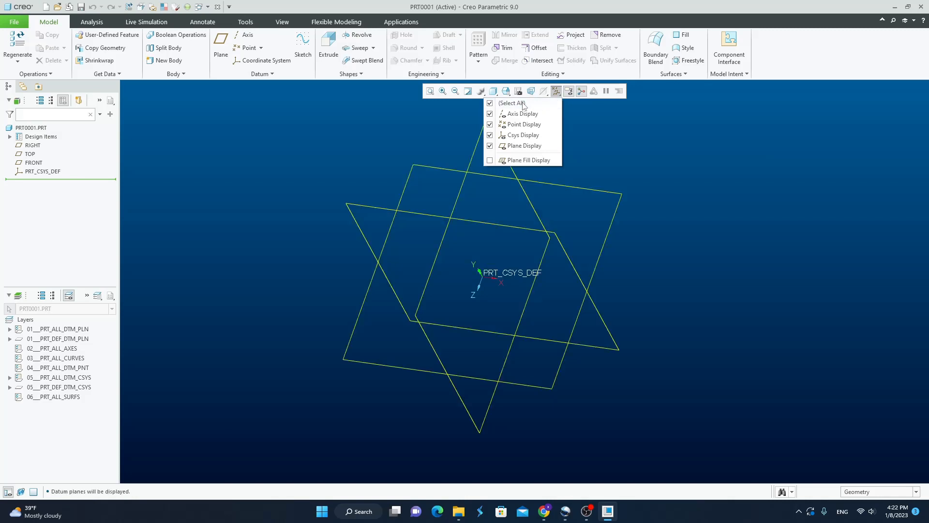
Create a datum axis through the intersection of the RIGHT and FRONT planes.
{"action": "middle_click_drag", "start_coordinate": [665, 156], "coordinate": [686, 194]}
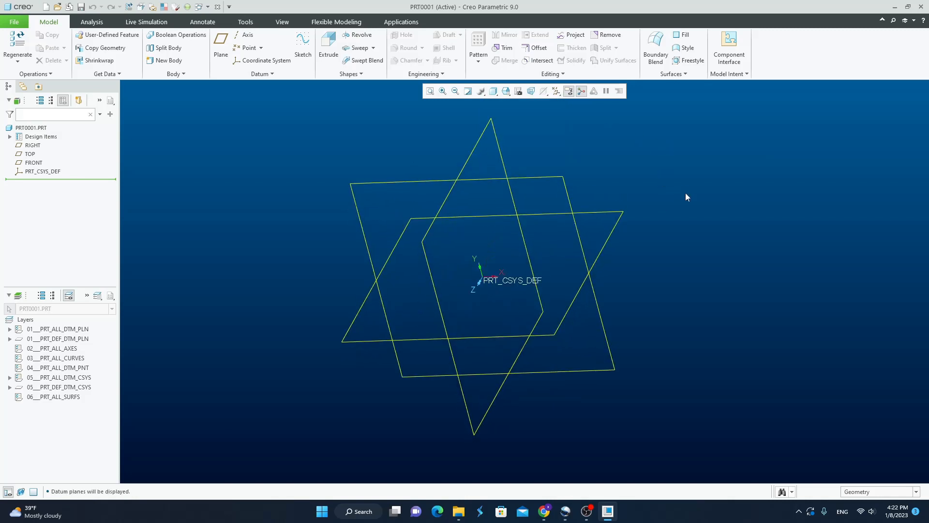
{"action": "left_click", "coordinate": [249, 38]}
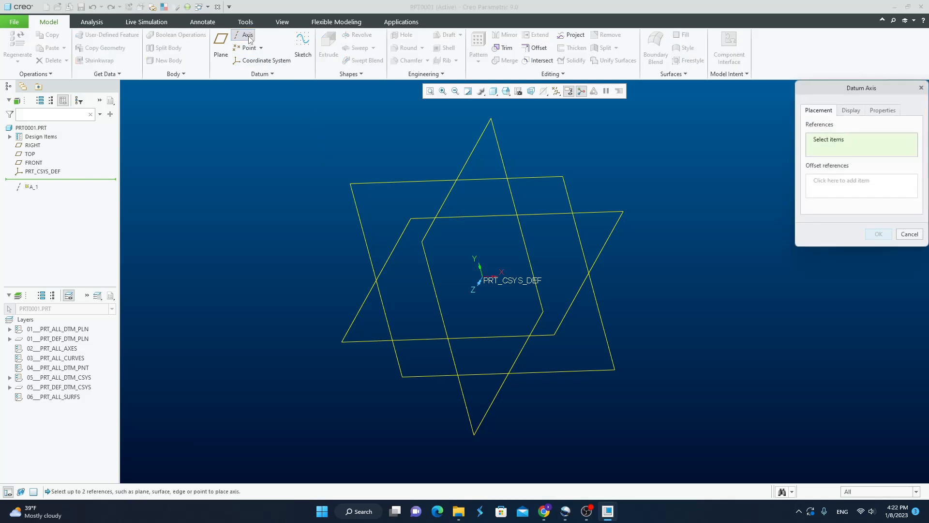
{"action": "middle_click_drag", "start_coordinate": [631, 177], "coordinate": [599, 159]}
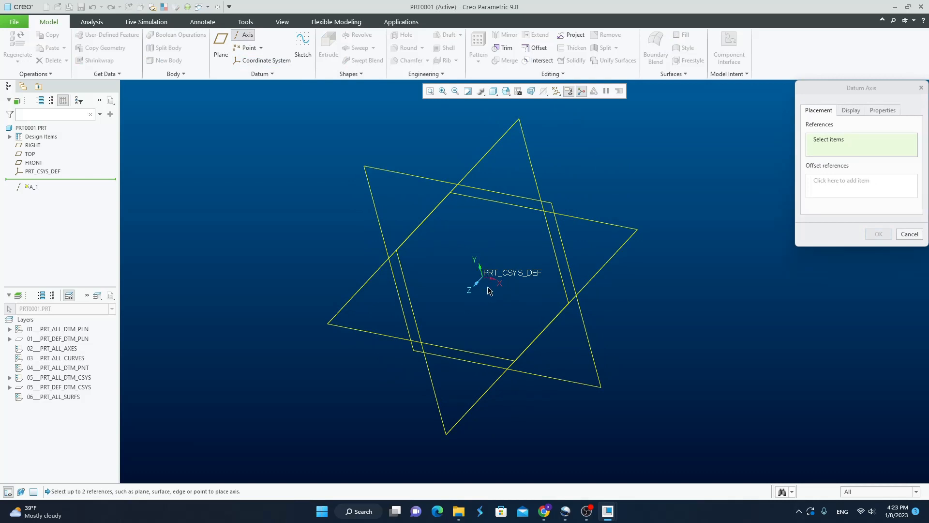
{"action": "mouse_move", "coordinate": [633, 196]}
{"action": "middle_mouse_down"}
{"action": "mouse_move", "coordinate": [631, 182]}
{"action": "mouse_move", "coordinate": [629, 198]}
{"action": "middle_mouse_up"}
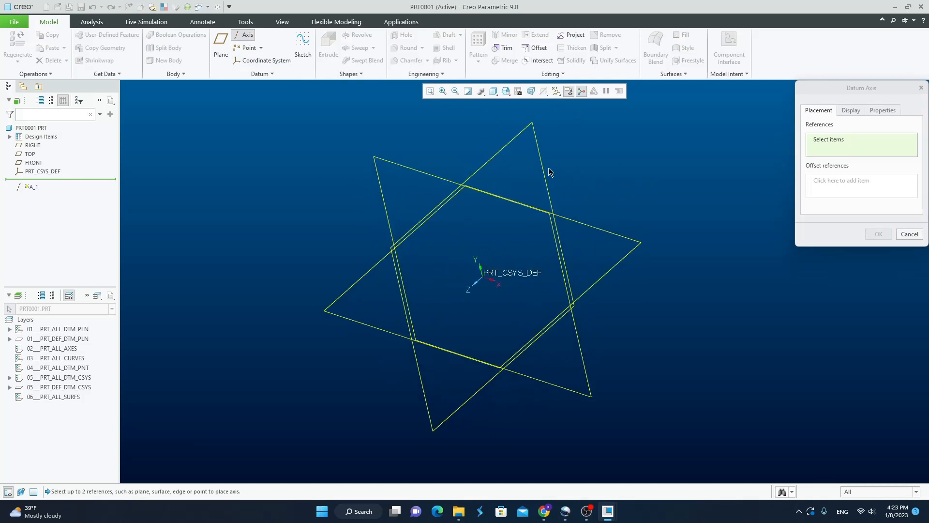
{"action": "left_click", "coordinate": [505, 146]}
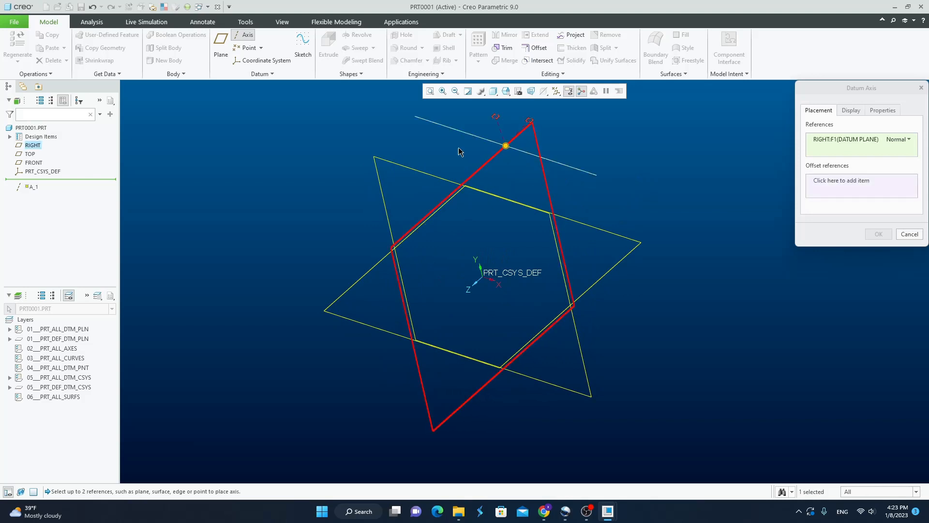
{"action": "left_click", "coordinate": [426, 178], "text": "ctrl"}
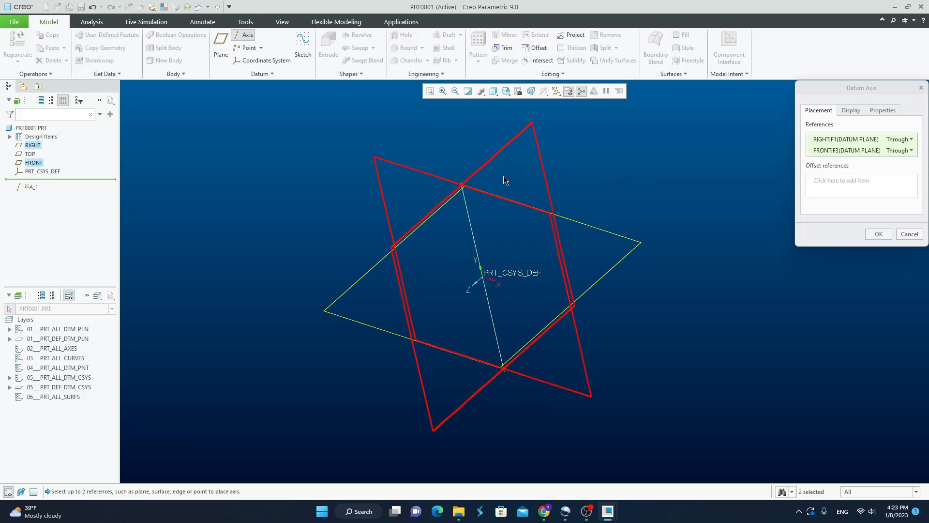
{"action": "mouse_move", "coordinate": [506, 176]}
{"action": "middle_mouse_down"}
{"action": "mouse_move", "coordinate": [668, 195]}
{"action": "mouse_move", "coordinate": [643, 187]}
{"action": "mouse_move", "coordinate": [647, 211]}
{"action": "mouse_move", "coordinate": [647, 197]}
{"action": "middle_mouse_up"}
{"action": "left_click", "coordinate": [882, 235]}
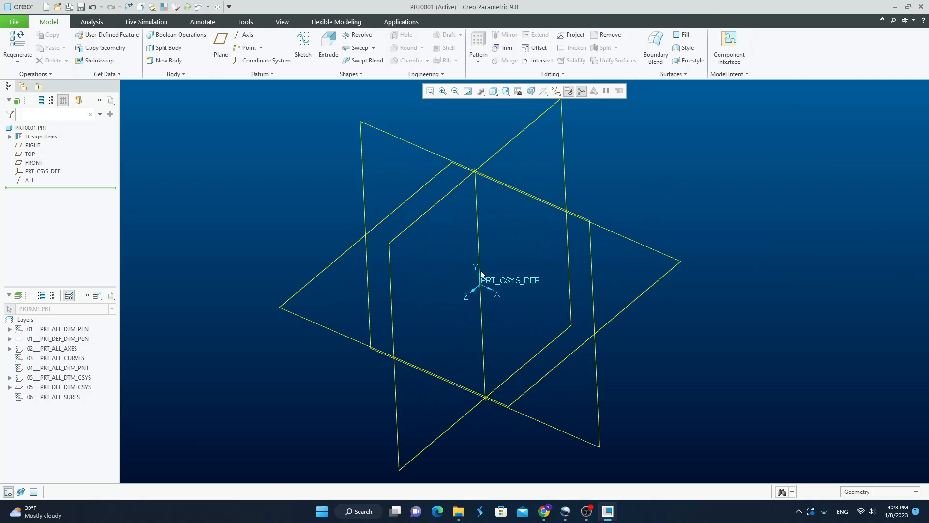
Create a datum axis from the preselected RIGHT and TOP planes.
{"action": "scroll", "coordinate": [490, 281], "scroll_direction": "down", "scroll_amount": 2}
{"action": "mouse_move", "coordinate": [491, 282]}
{"action": "middle_mouse_down"}
{"action": "mouse_move", "coordinate": [535, 259]}
{"action": "mouse_move", "coordinate": [555, 281]}
{"action": "mouse_move", "coordinate": [584, 277]}
{"action": "mouse_move", "coordinate": [590, 265]}
{"action": "mouse_move", "coordinate": [590, 283]}
{"action": "middle_mouse_up"}
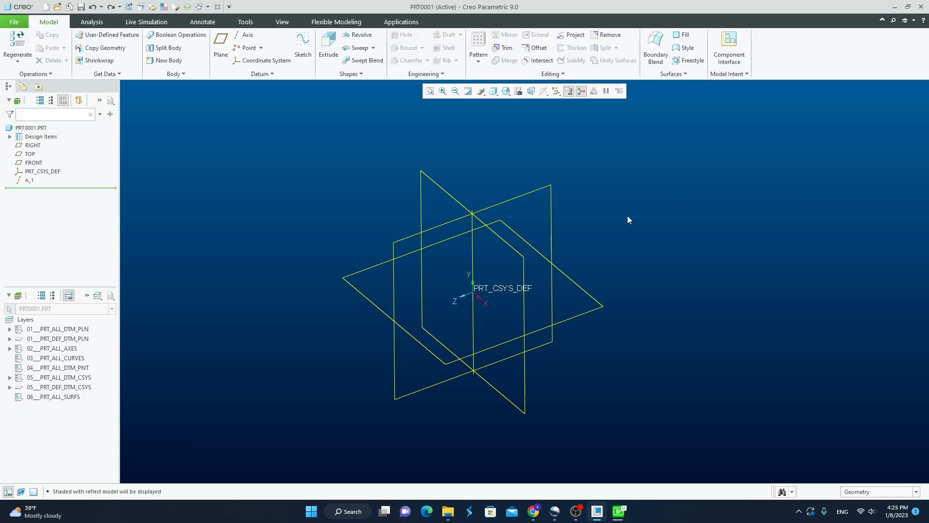
{"action": "left_click", "coordinate": [516, 197]}
{"action": "left_click", "coordinate": [571, 272], "text": "ctrl"}
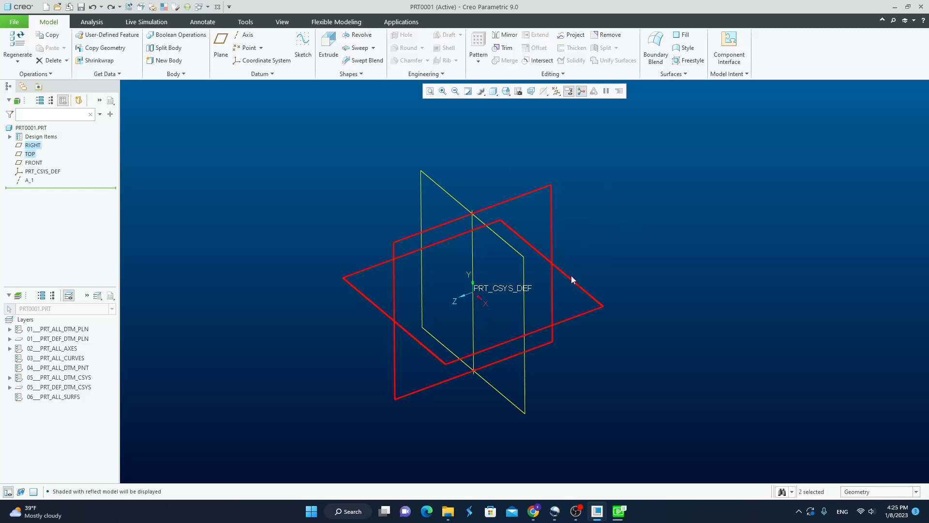
{"action": "left_click", "coordinate": [241, 37]}
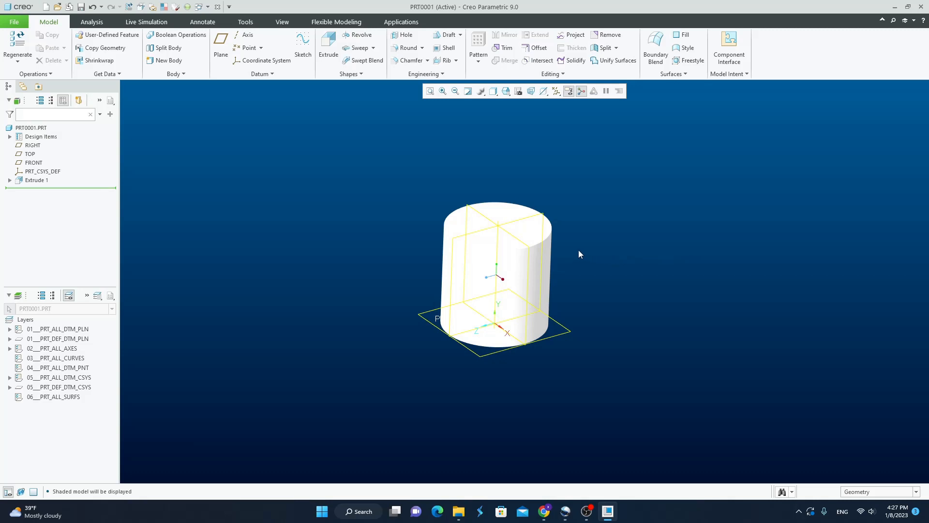
Create a datum axis through the center of the cylinder, using its curved side surface as the reference.
{"action": "mouse_move", "coordinate": [579, 253]}
{"action": "middle_mouse_down"}
{"action": "mouse_move", "coordinate": [610, 222]}
{"action": "mouse_move", "coordinate": [601, 254]}
{"action": "mouse_move", "coordinate": [583, 255]}
{"action": "mouse_move", "coordinate": [614, 256]}
{"action": "mouse_move", "coordinate": [622, 208]}
{"action": "mouse_move", "coordinate": [587, 259]}
{"action": "mouse_move", "coordinate": [535, 276]}
{"action": "mouse_move", "coordinate": [583, 276]}
{"action": "mouse_move", "coordinate": [603, 226]}
{"action": "mouse_move", "coordinate": [612, 249]}
{"action": "mouse_move", "coordinate": [571, 263]}
{"action": "middle_mouse_up"}
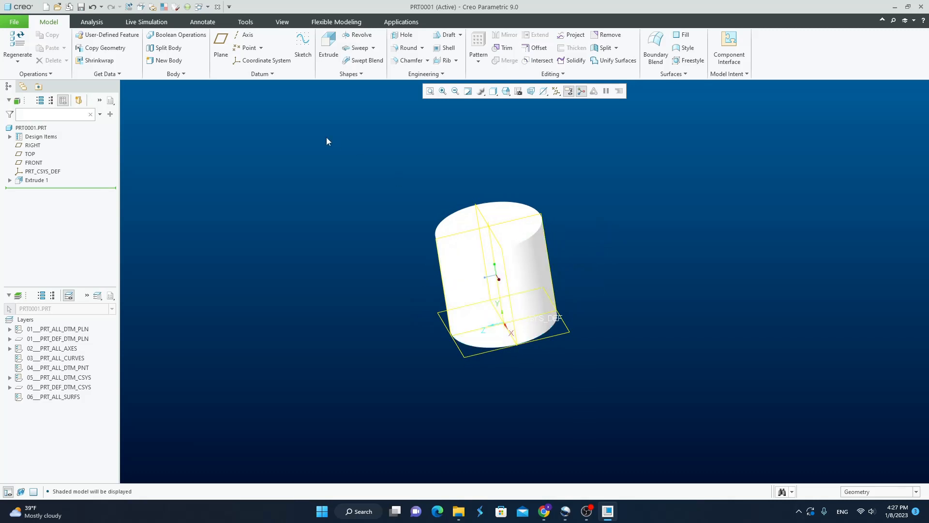
{"action": "left_click", "coordinate": [244, 37]}
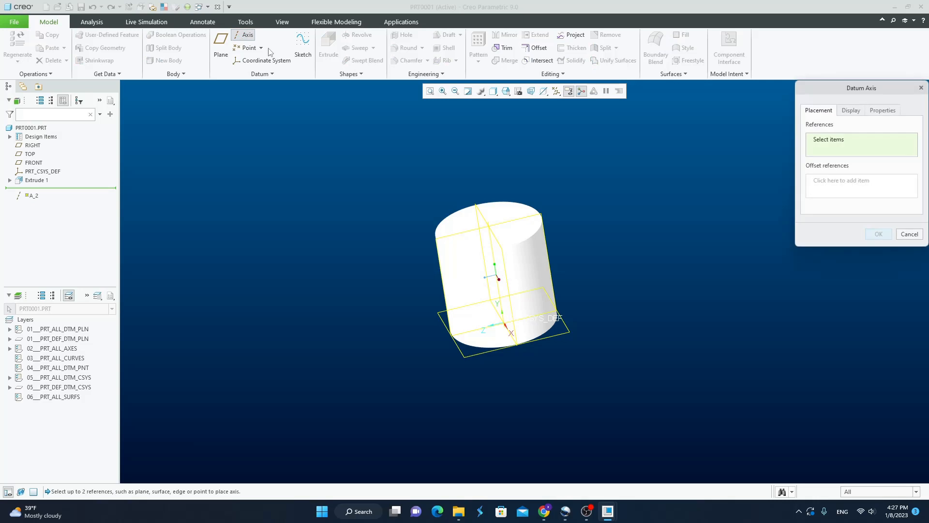
{"action": "left_click", "coordinate": [529, 275]}
{"action": "middle_click_drag", "start_coordinate": [531, 276], "coordinate": [630, 271]}
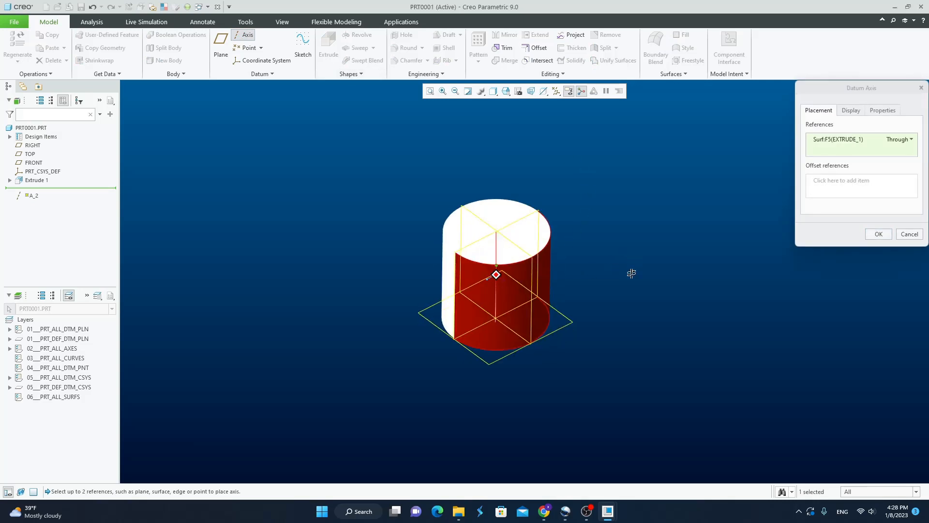
{"action": "left_click", "coordinate": [878, 234]}
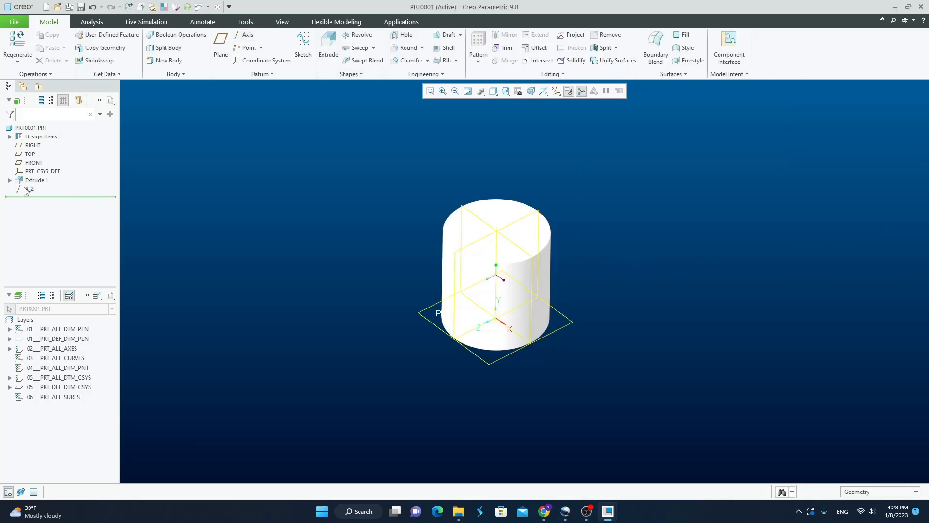
Create a datum axis through two vertices, one on the cylinder's top edge and one on its bottom edge.
{"action": "mouse_move", "coordinate": [323, 247]}
{"action": "middle_mouse_down"}
{"action": "mouse_move", "coordinate": [306, 226]}
{"action": "mouse_move", "coordinate": [313, 242]}
{"action": "middle_mouse_up"}
{"action": "left_click", "coordinate": [588, 249]}
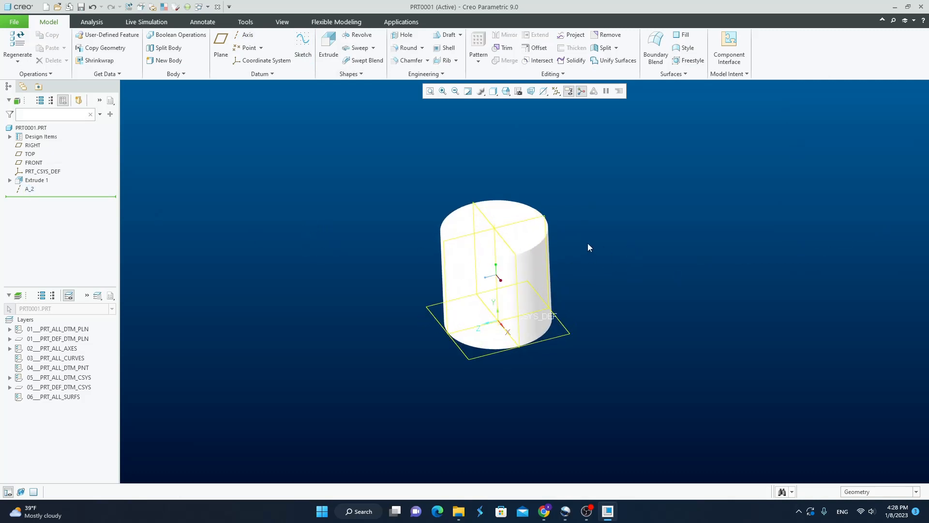
{"action": "scroll", "coordinate": [584, 243], "scroll_direction": "down", "scroll_amount": 1}
{"action": "middle_click_drag", "start_coordinate": [584, 242], "coordinate": [473, 279]}
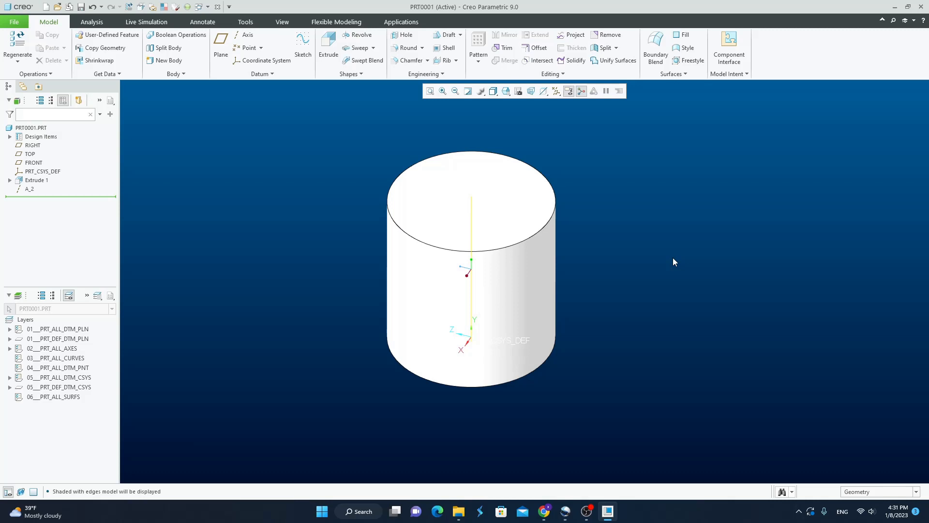
{"action": "left_click", "coordinate": [248, 35]}
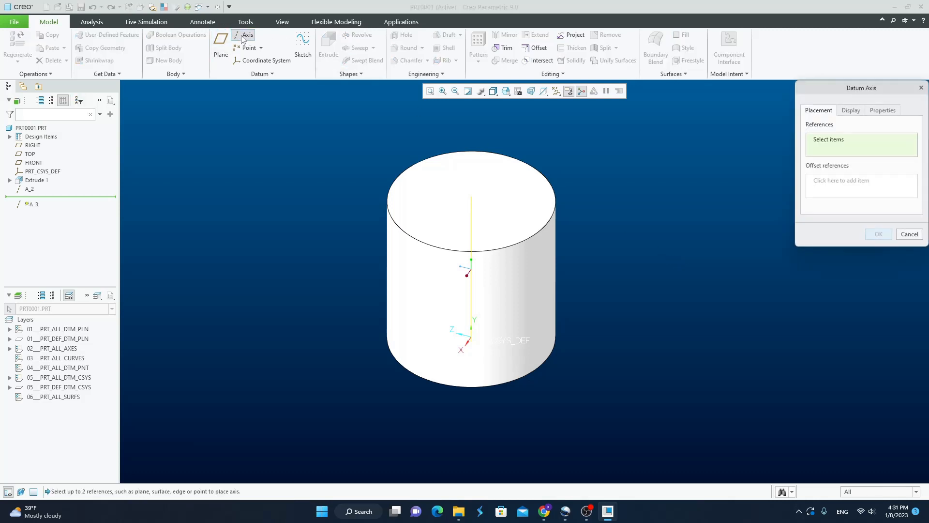
{"action": "left_click", "coordinate": [548, 221]}
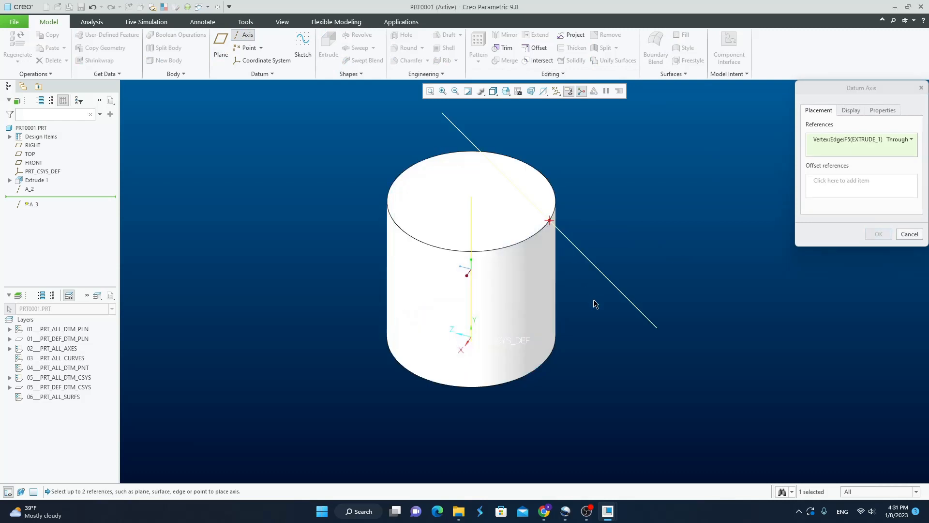
{"action": "middle_click_drag", "start_coordinate": [593, 299], "coordinate": [577, 290]}
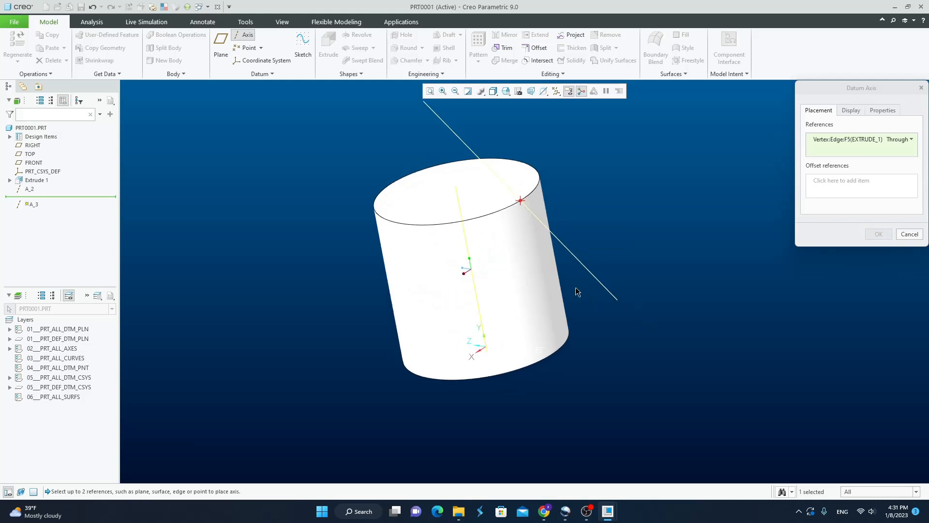
{"action": "left_click", "coordinate": [550, 359], "text": "ctrl"}
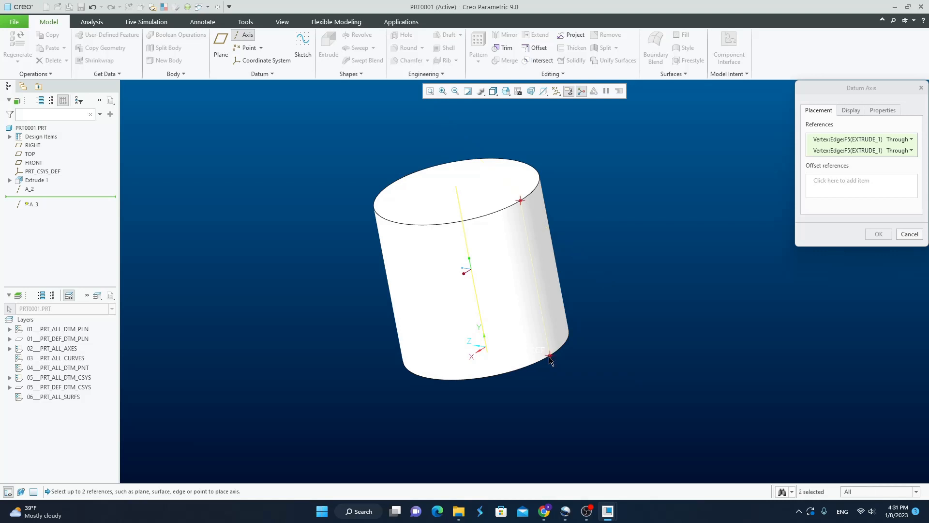
{"action": "left_click", "coordinate": [878, 233]}
{"action": "mouse_move", "coordinate": [634, 234]}
{"action": "middle_mouse_down"}
{"action": "mouse_move", "coordinate": [669, 230]}
{"action": "mouse_move", "coordinate": [649, 225]}
{"action": "middle_mouse_up"}
{"action": "left_click", "coordinate": [649, 226]}
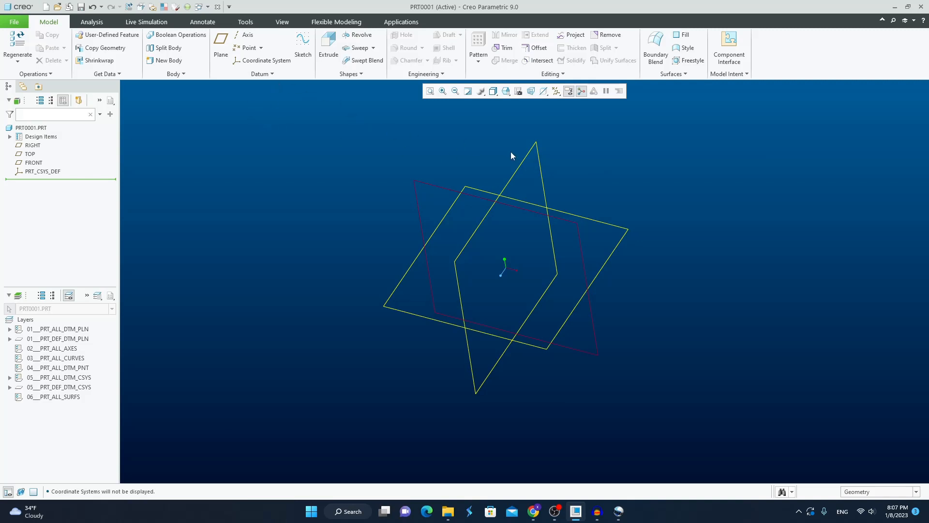
Create a datum plane offset 50 from the RIGHT plane.
{"action": "left_click", "coordinate": [524, 155]}
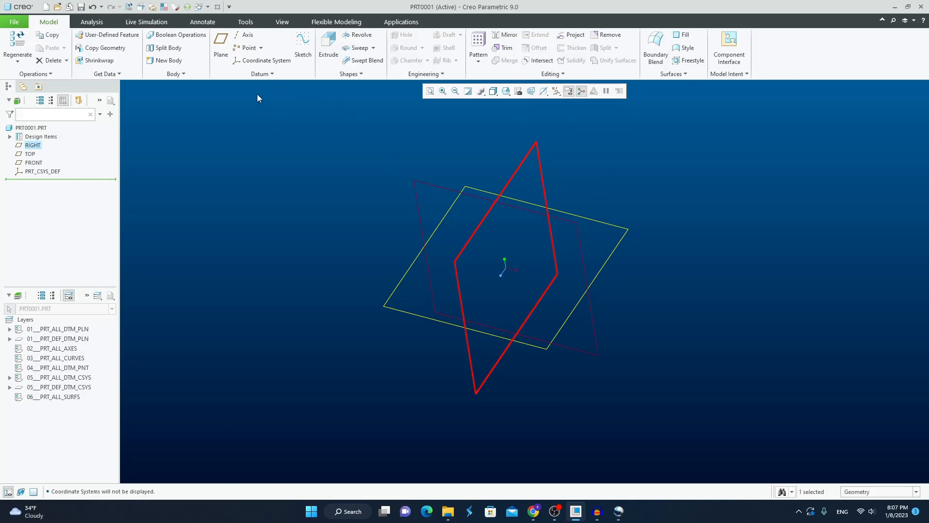
{"action": "left_click", "coordinate": [221, 44]}
{"action": "mouse_move", "coordinate": [634, 195]}
{"action": "middle_mouse_down"}
{"action": "mouse_move", "coordinate": [640, 177]}
{"action": "mouse_move", "coordinate": [637, 190]}
{"action": "middle_mouse_up"}
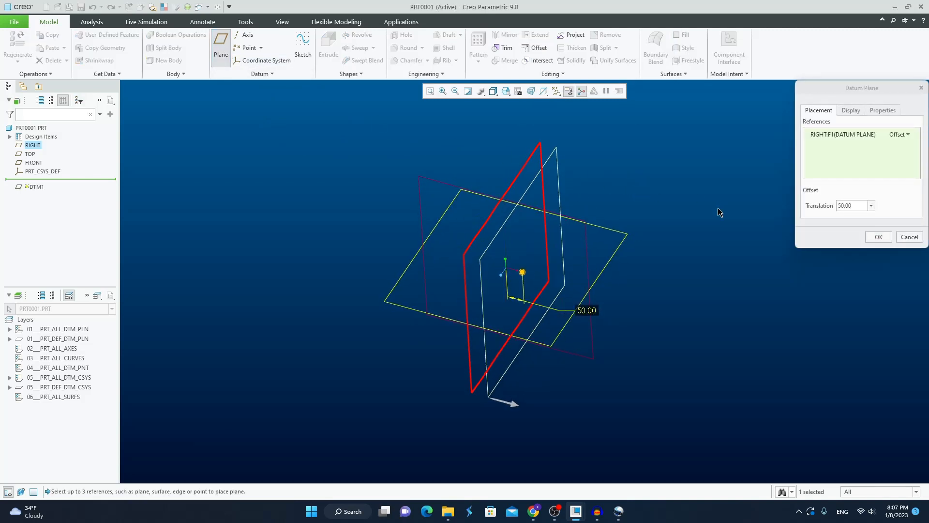
{"action": "mouse_move", "coordinate": [523, 275]}
{"action": "left_mouse_down"}
{"action": "mouse_move", "coordinate": [556, 285]}
{"action": "mouse_move", "coordinate": [506, 281]}
{"action": "mouse_move", "coordinate": [547, 293]}
{"action": "mouse_move", "coordinate": [523, 286]}
{"action": "left_mouse_up"}
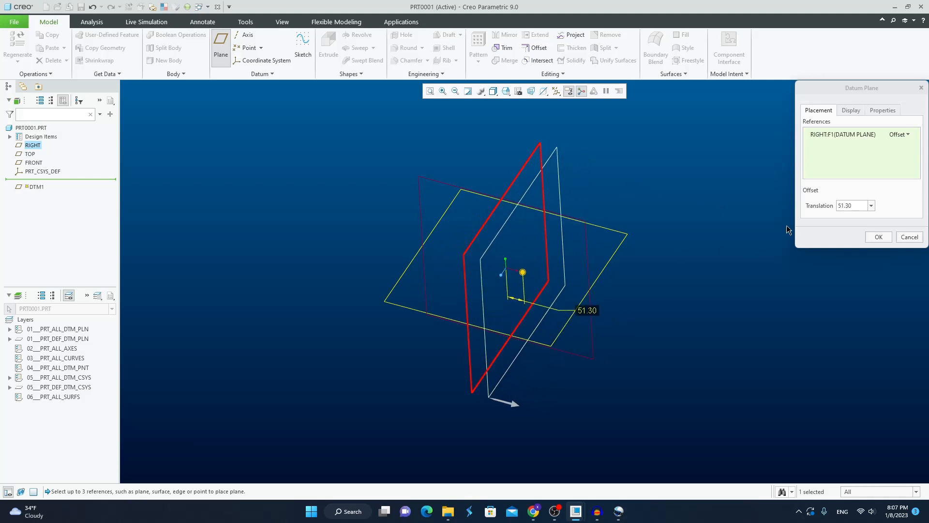
{"action": "left_click", "coordinate": [855, 206]}
{"action": "type", "text": "50"}
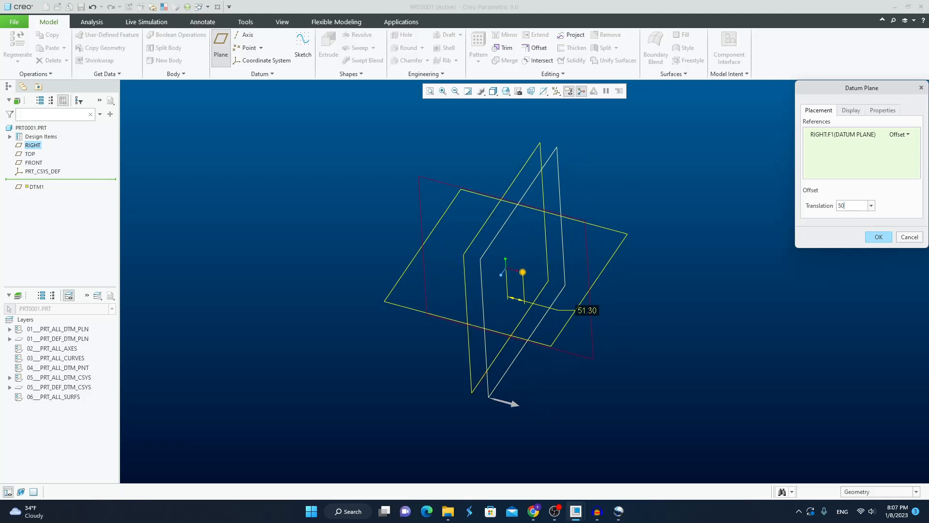
{"action": "left_click", "coordinate": [877, 236]}
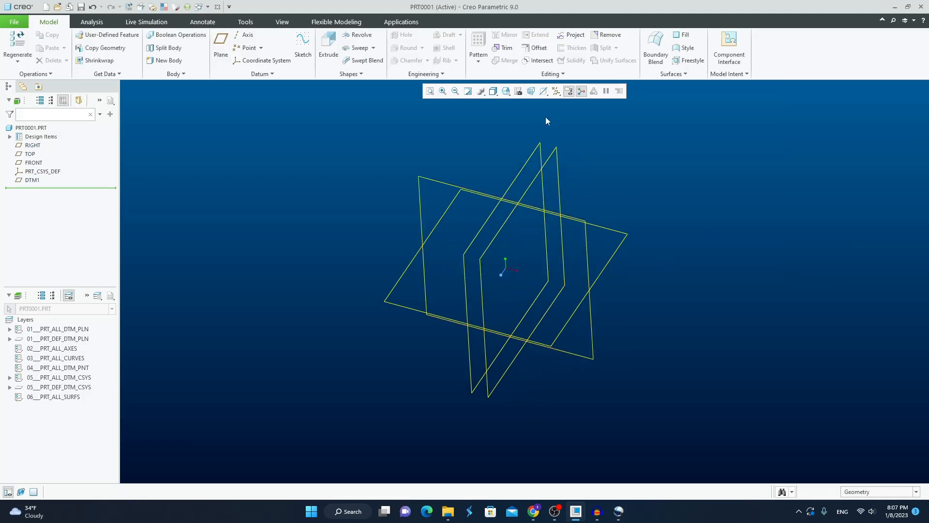
{"action": "left_click", "coordinate": [556, 91]}
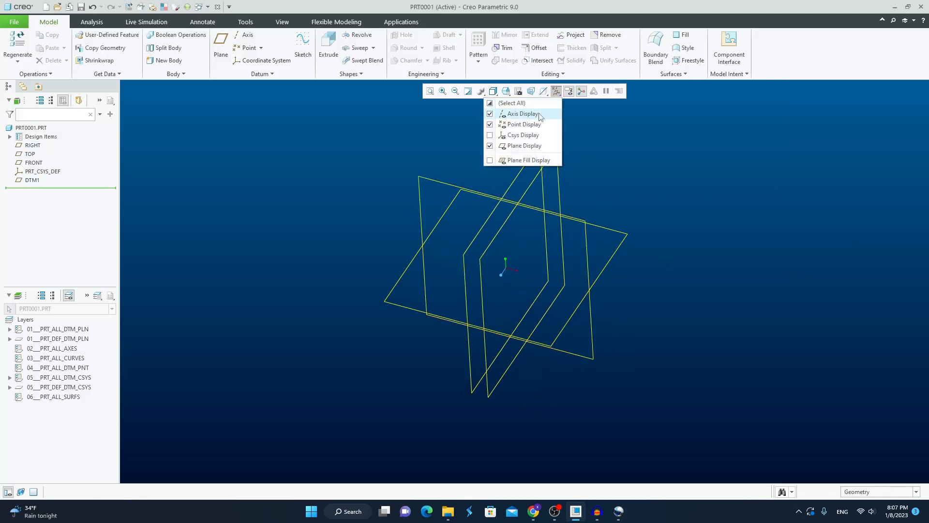
{"action": "left_click", "coordinate": [602, 186]}
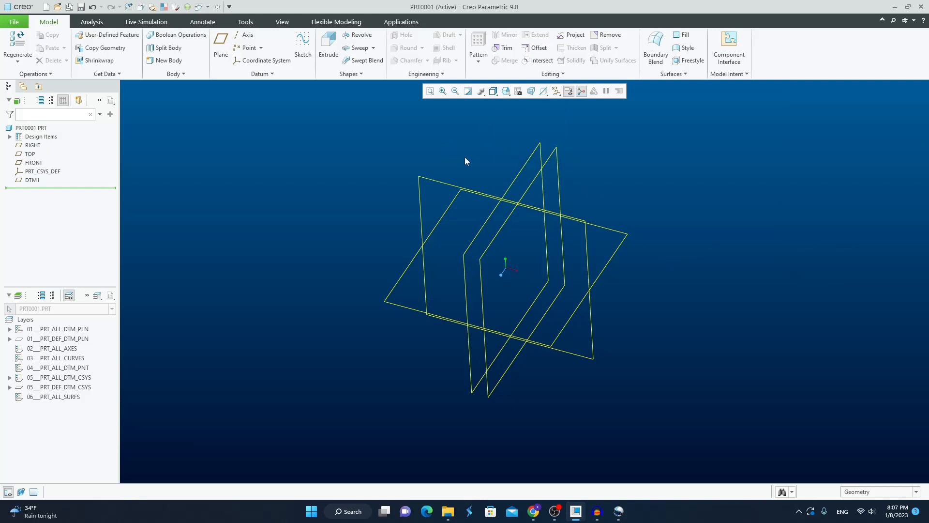
Create a datum axis where the RIGHT and FRONT planes intersect.
{"action": "middle_click_drag", "start_coordinate": [466, 161], "coordinate": [456, 155]}
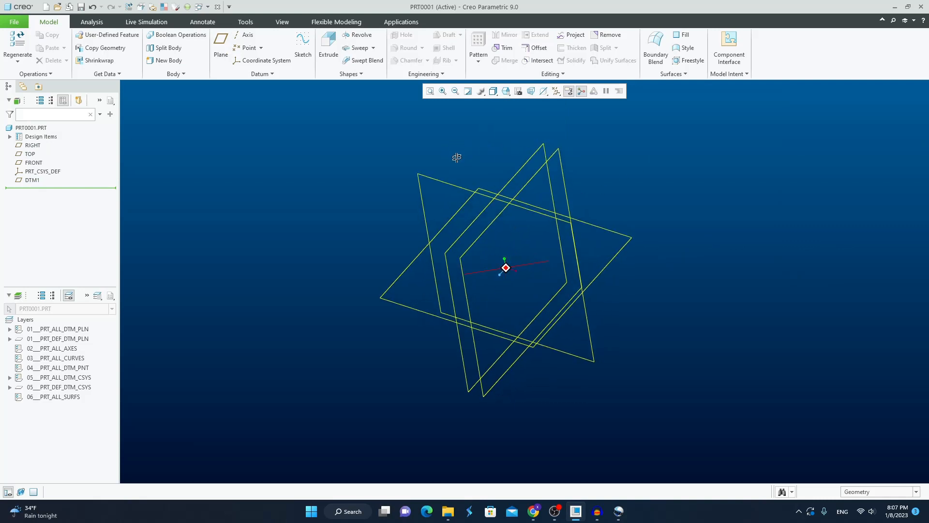
{"action": "left_click", "coordinate": [245, 39]}
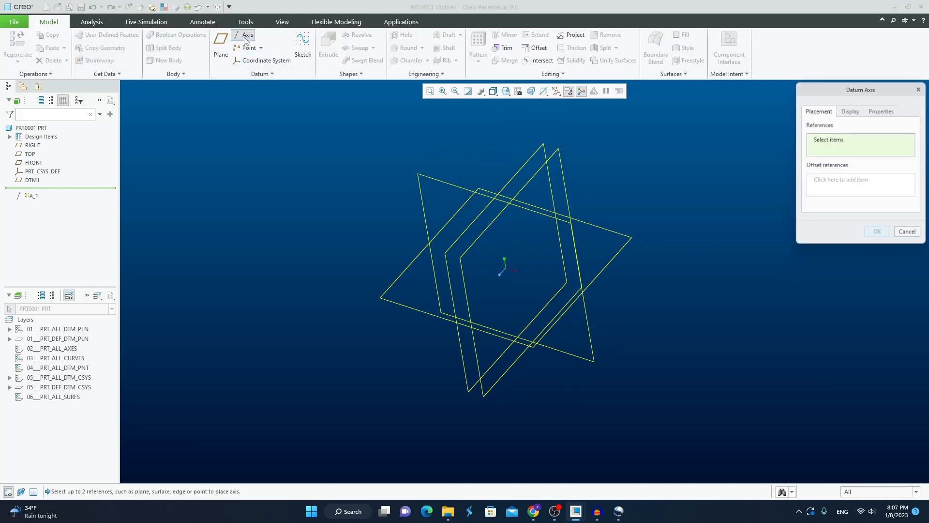
{"action": "left_click", "coordinate": [530, 158]}
{"action": "left_click", "coordinate": [444, 180], "text": "ctrl"}
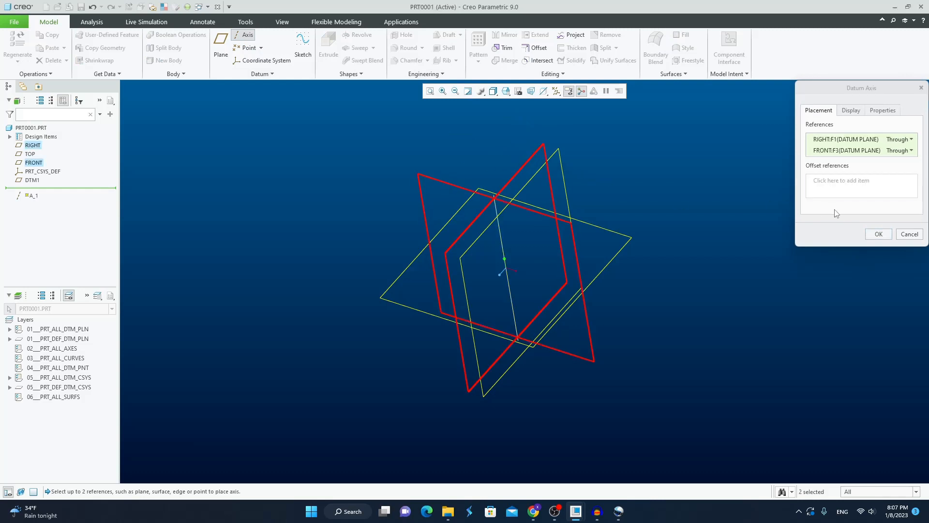
{"action": "left_click", "coordinate": [878, 234]}
Create a datum plane through the new datum axis, rotated 60 degrees from the RIGHT plane.
{"action": "left_click", "coordinate": [220, 41]}
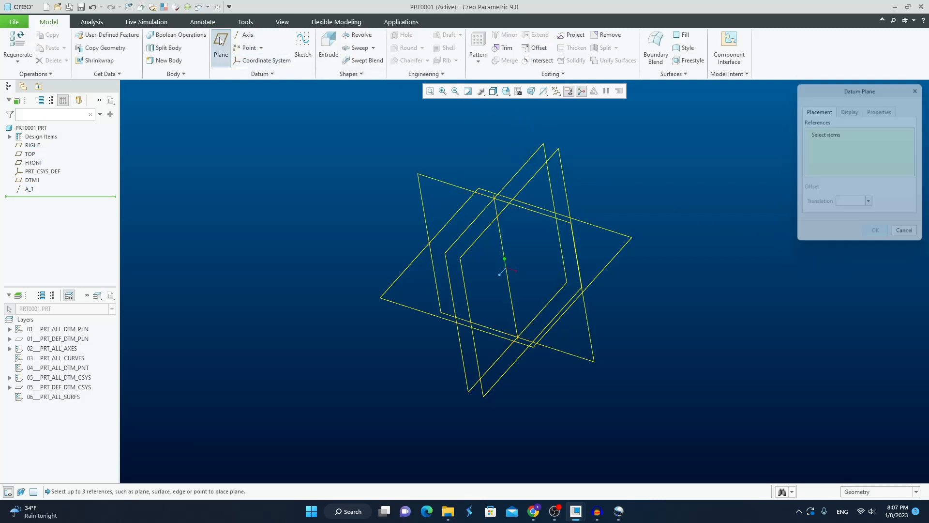
{"action": "left_click", "coordinate": [504, 253]}
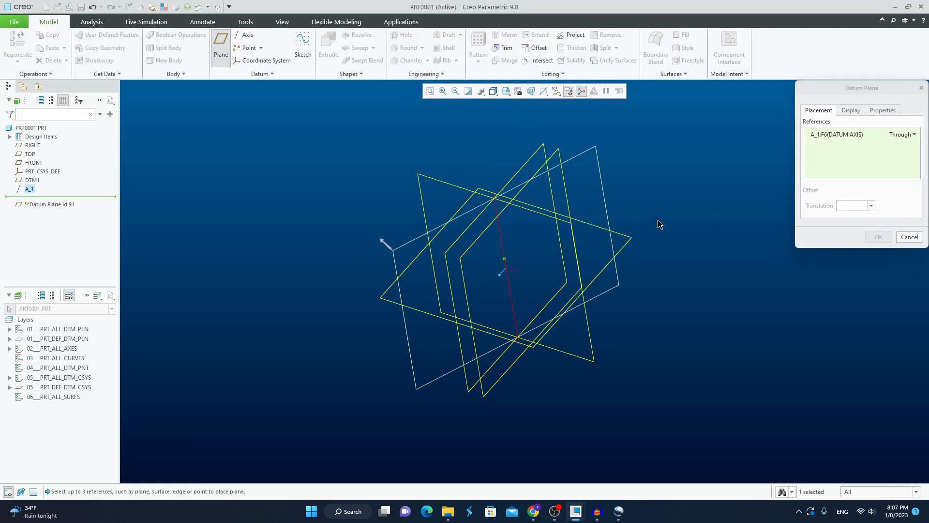
{"action": "left_click", "coordinate": [540, 155], "text": "ctrl"}
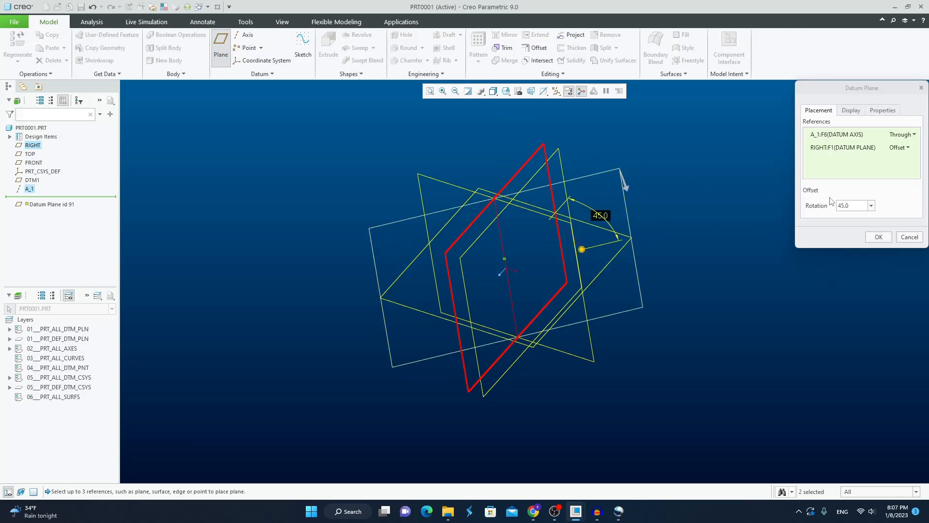
{"action": "double_click", "coordinate": [851, 206]}
{"action": "type", "text": "6"}
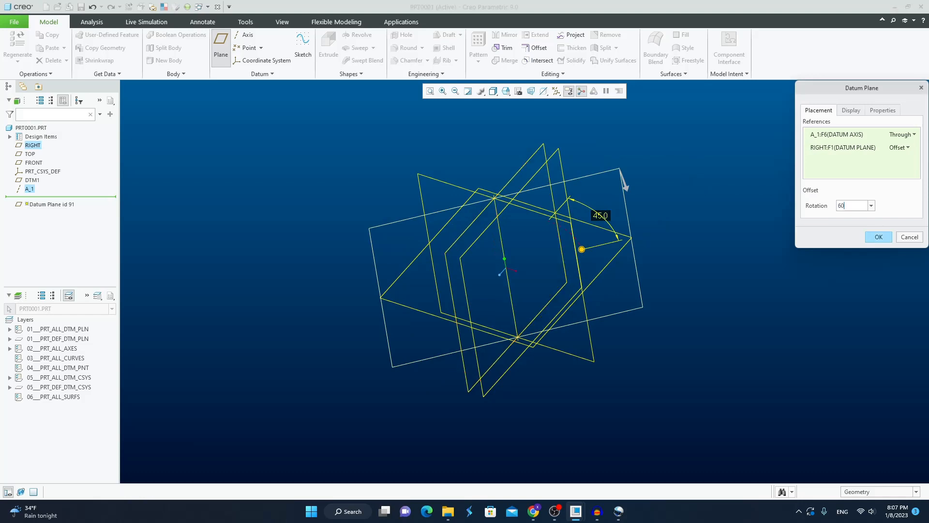
{"action": "type", "text": "0"}
{"action": "key", "text": "Return"}
{"action": "left_click", "coordinate": [870, 236]}
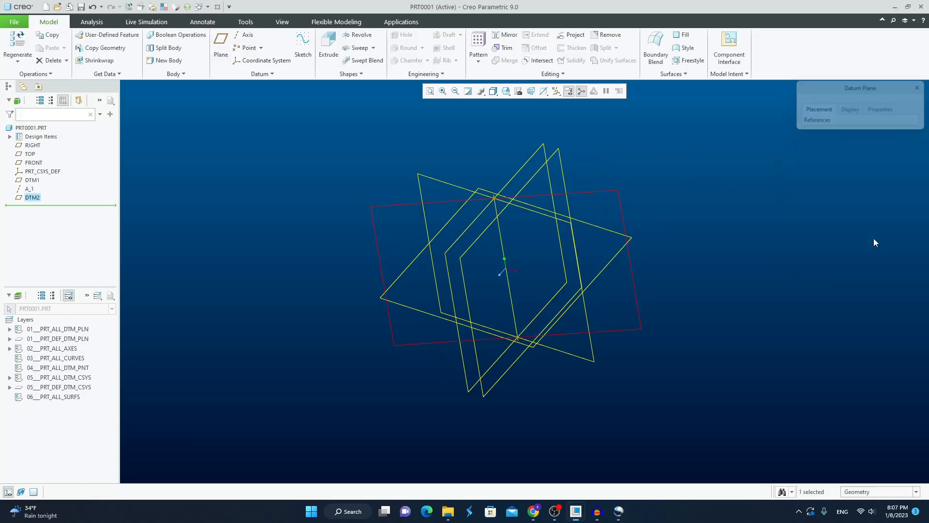
{"action": "left_click", "coordinate": [677, 209]}
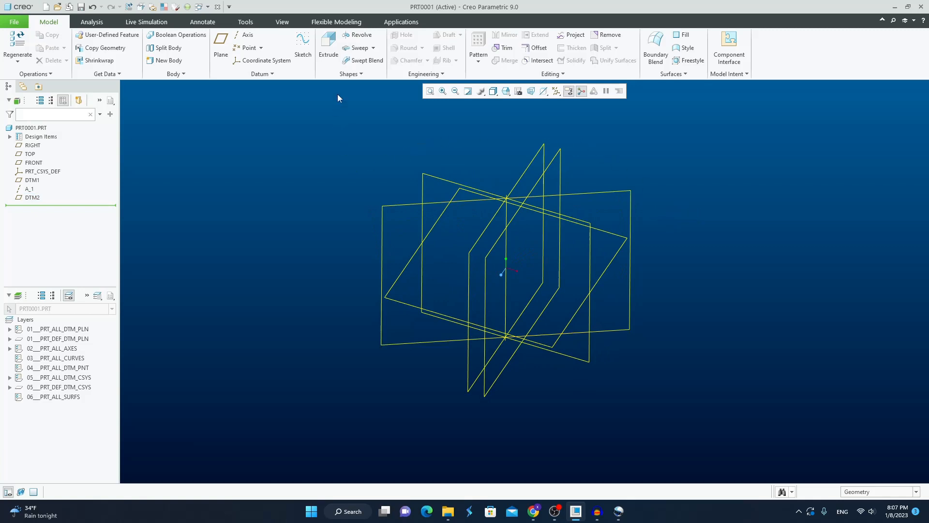
Start an Extrude on the TOP plane and sketch a circle centered on the origin as its section.
{"action": "left_click", "coordinate": [331, 42]}
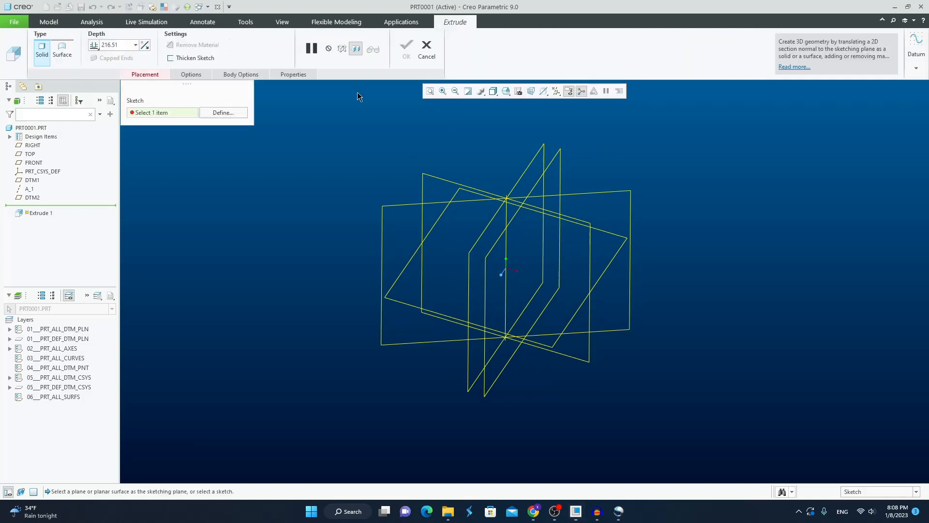
{"action": "left_click", "coordinate": [233, 113]}
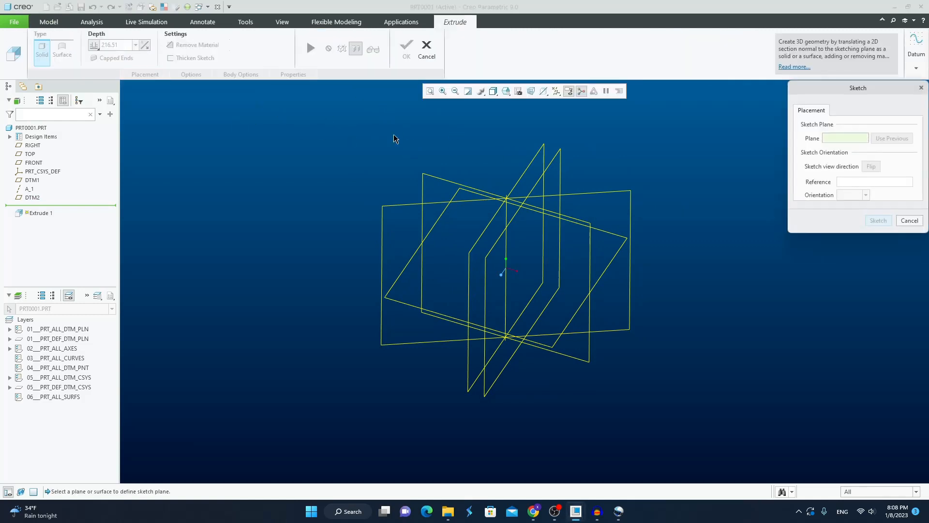
{"action": "left_click", "coordinate": [459, 196]}
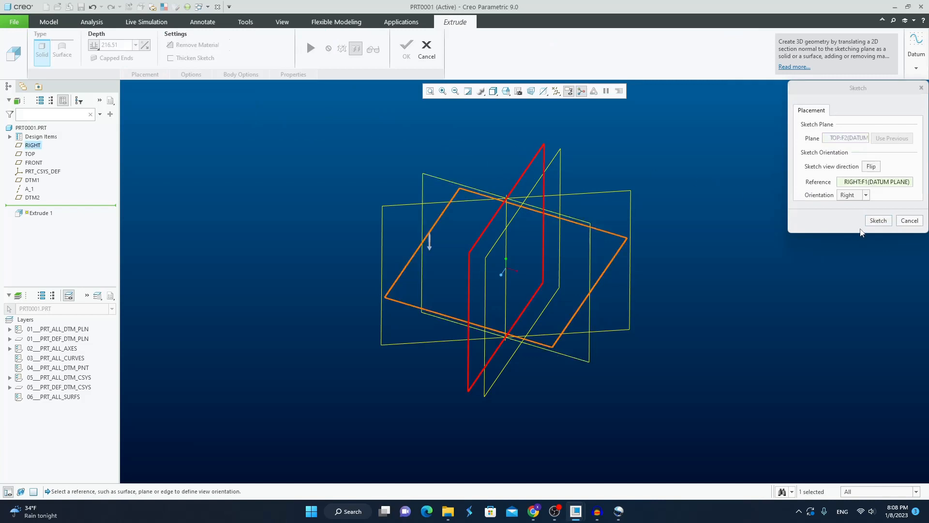
{"action": "left_click", "coordinate": [876, 221]}
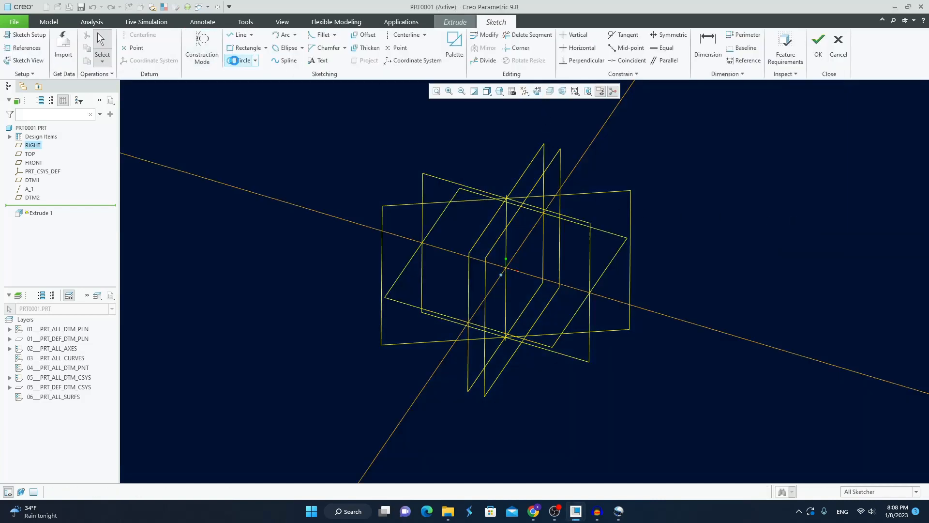
{"action": "left_click", "coordinate": [241, 60]}
{"action": "left_click", "coordinate": [505, 267]}
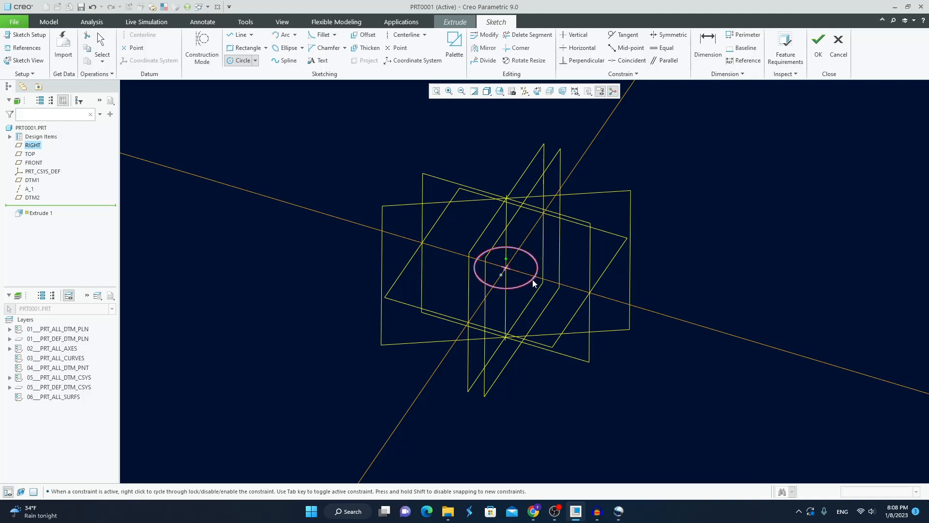
{"action": "left_click", "coordinate": [532, 280]}
{"action": "middle_click", "coordinate": [711, 252]}
{"action": "left_click", "coordinate": [819, 49]}
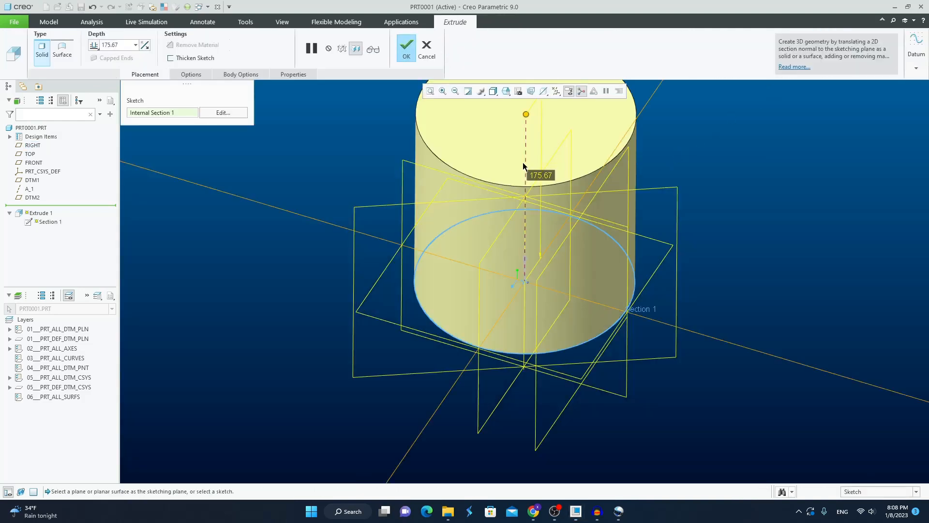
Complete the solid extrusion of the circle as a cylinder with a depth of 175.67.
{"action": "left_click", "coordinate": [409, 57]}
{"action": "scroll", "coordinate": [646, 300], "scroll_direction": "up", "scroll_amount": 3}
{"action": "left_click", "coordinate": [681, 277]}
{"action": "scroll", "coordinate": [649, 214], "scroll_direction": "down", "scroll_amount": 3}
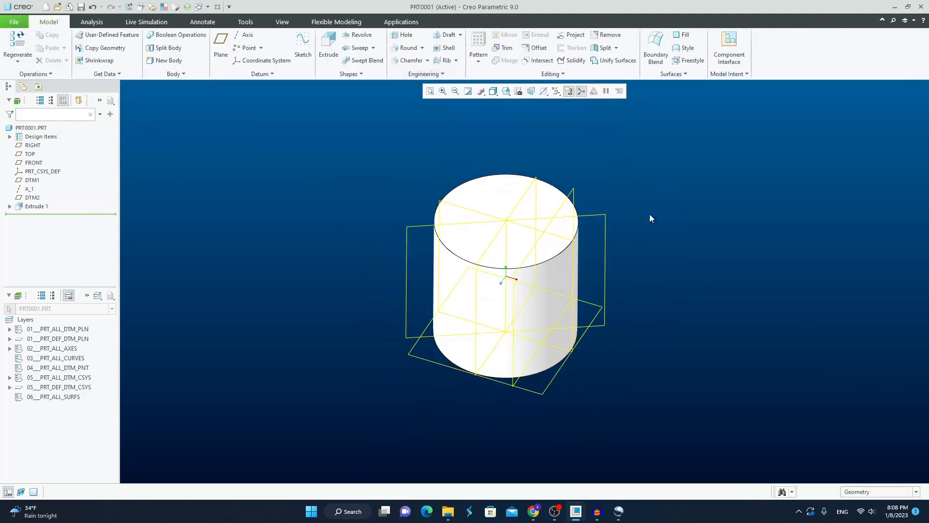
Create a datum plane from the cylinder's top face using the Through constraint.
{"action": "left_click", "coordinate": [487, 189]}
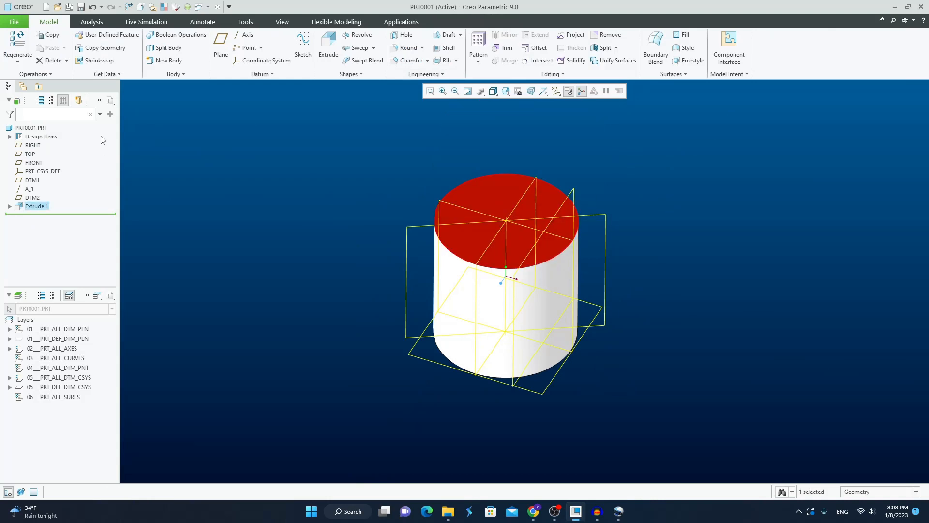
{"action": "left_click", "coordinate": [221, 49]}
{"action": "mouse_move", "coordinate": [623, 188]}
{"action": "middle_mouse_down"}
{"action": "mouse_move", "coordinate": [631, 156]}
{"action": "mouse_move", "coordinate": [624, 166]}
{"action": "middle_mouse_up"}
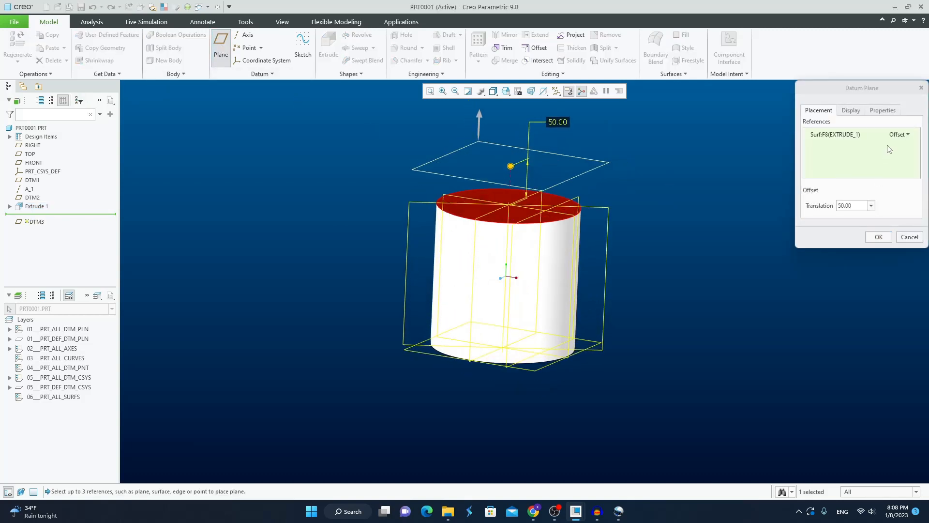
{"action": "left_click", "coordinate": [898, 135]}
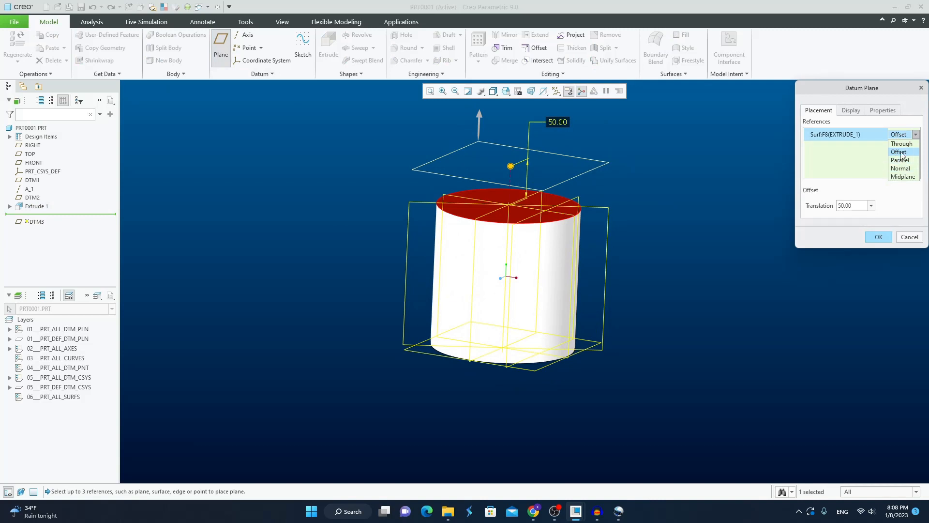
{"action": "left_click", "coordinate": [901, 144]}
{"action": "left_click", "coordinate": [886, 236]}
Create a datum plane tangent to the cylinder's curved side surface and normal to the DTM2 plane.
{"action": "scroll", "coordinate": [697, 234], "scroll_direction": "down", "scroll_amount": 1}
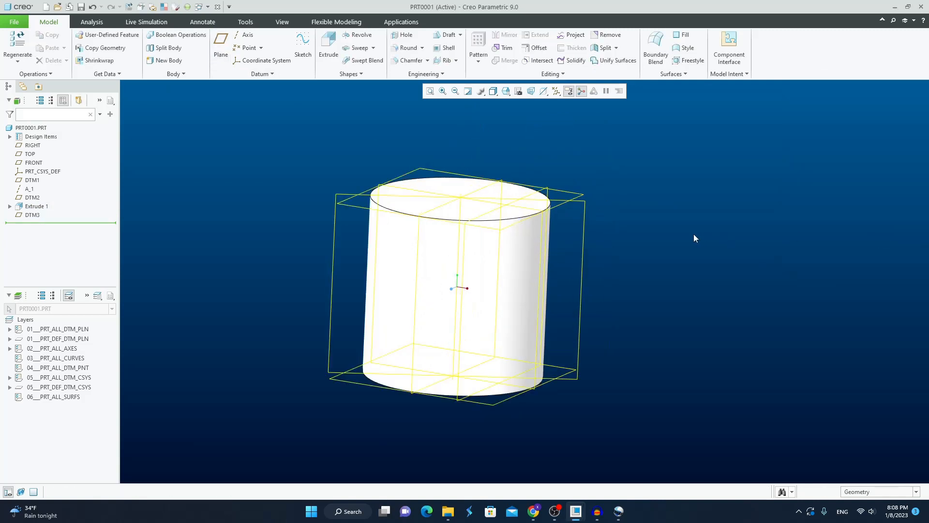
{"action": "middle_click_drag", "start_coordinate": [693, 234], "coordinate": [674, 246]}
{"action": "scroll", "coordinate": [258, 96], "scroll_direction": "up", "scroll_amount": 1}
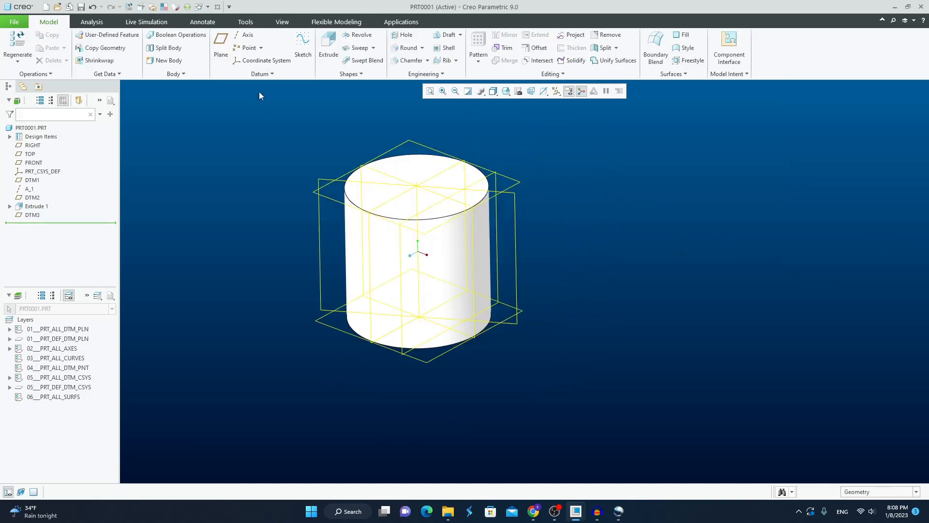
{"action": "left_click", "coordinate": [436, 262]}
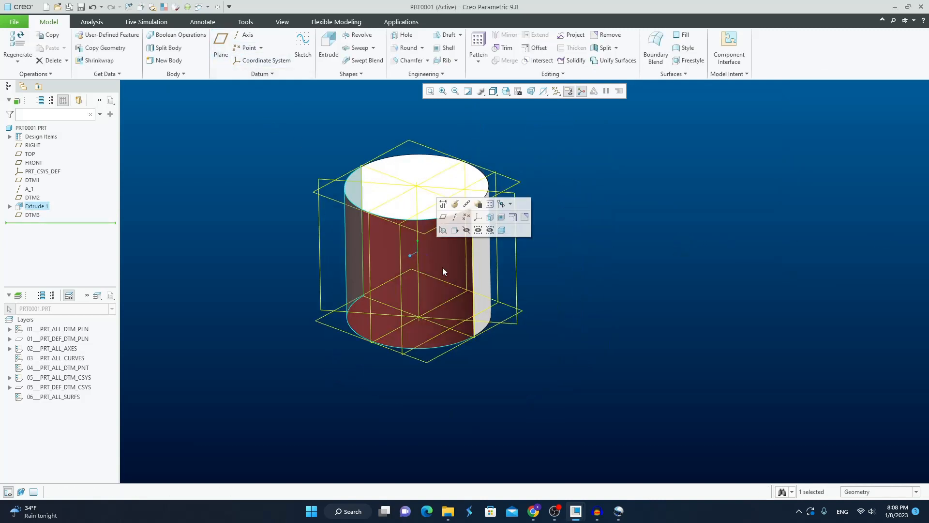
{"action": "left_click", "coordinate": [220, 46]}
{"action": "left_click", "coordinate": [903, 135]}
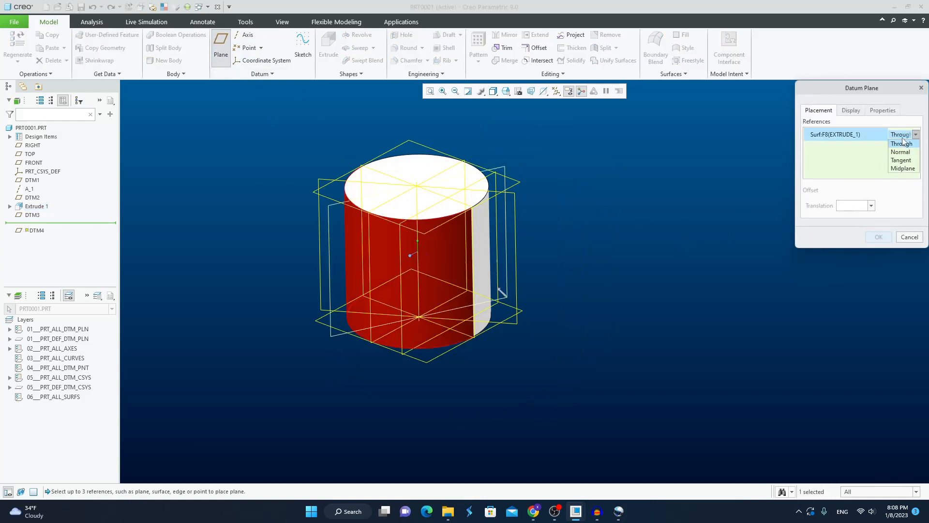
{"action": "left_click", "coordinate": [905, 163]}
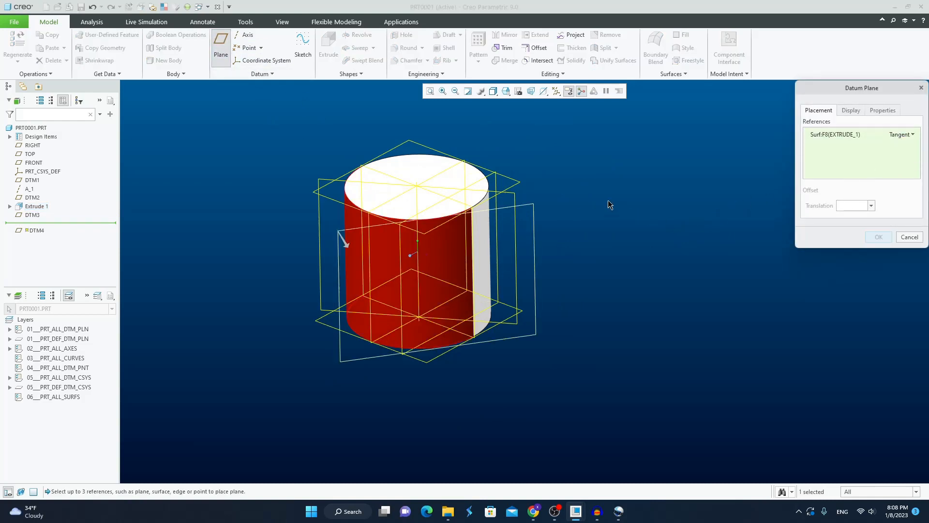
{"action": "left_click", "coordinate": [333, 184], "text": "ctrl"}
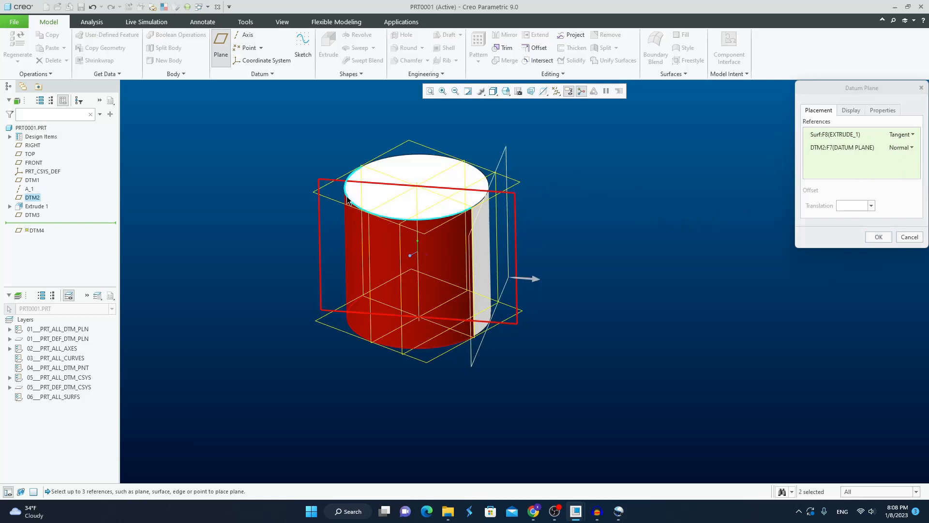
{"action": "left_click", "coordinate": [882, 237]}
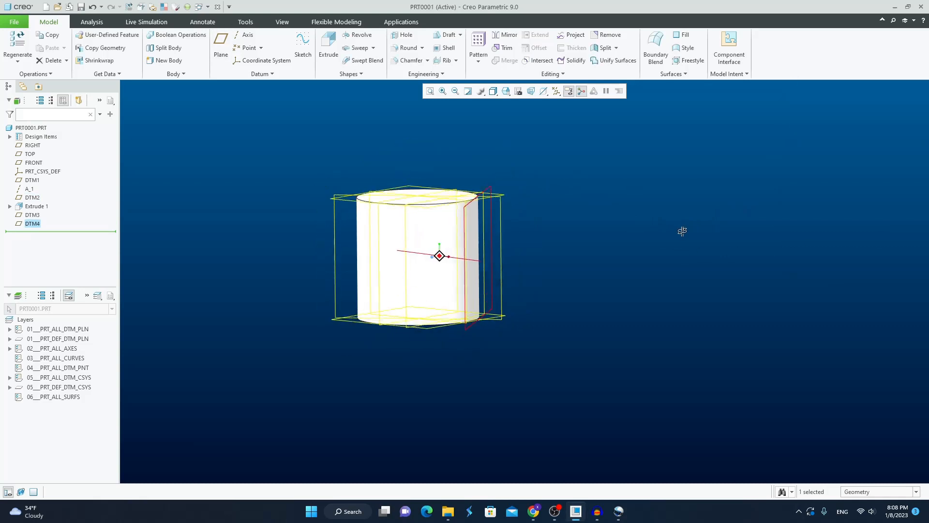
{"action": "scroll", "coordinate": [510, 190], "scroll_direction": "down", "scroll_amount": 2}
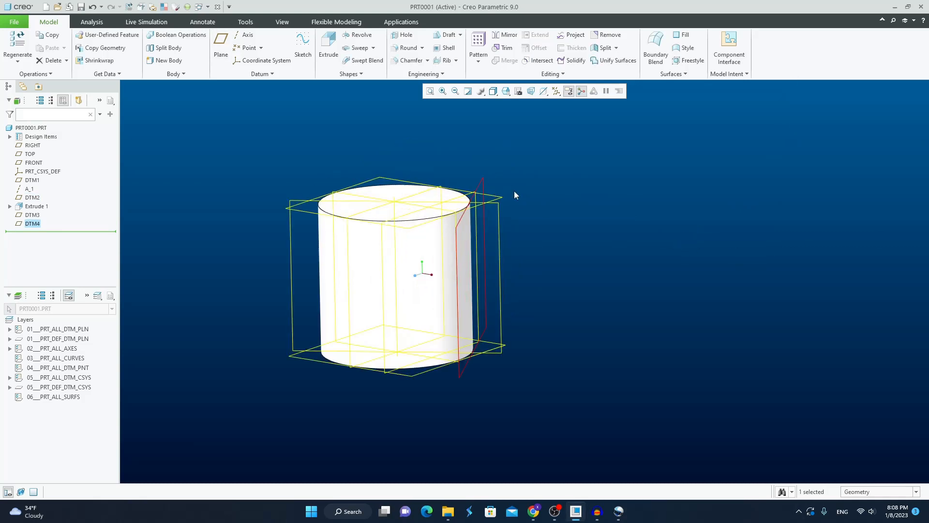
{"action": "scroll", "coordinate": [515, 194], "scroll_direction": "down", "scroll_amount": 3}
{"action": "scroll", "coordinate": [516, 196], "scroll_direction": "up", "scroll_amount": 3}
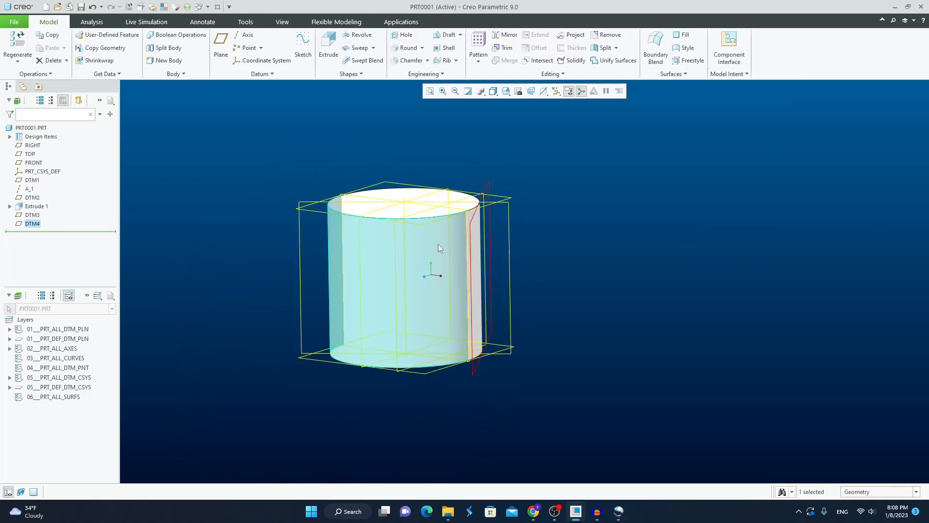
{"action": "left_click", "coordinate": [440, 247]}
{"action": "left_click", "coordinate": [560, 253]}
{"action": "middle_click_drag", "start_coordinate": [559, 254], "coordinate": [547, 285]}
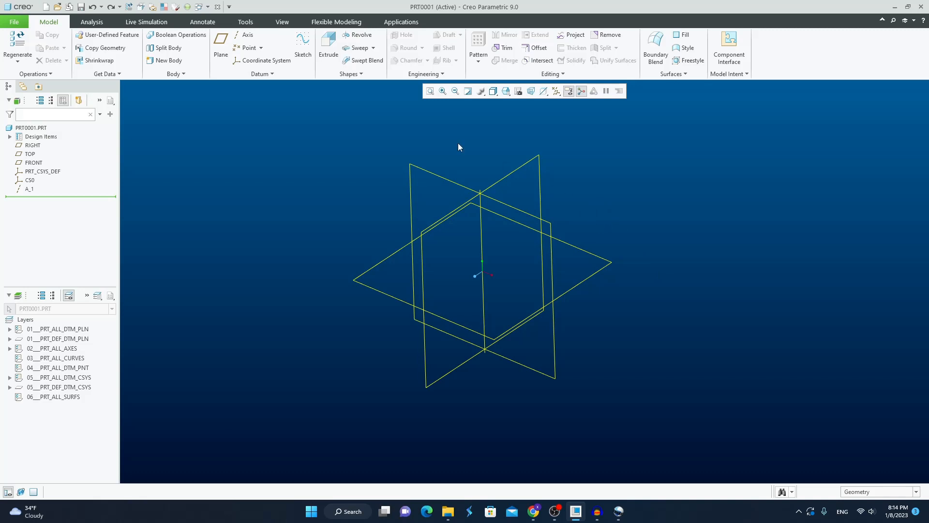
Create a datum point at the intersection of axis A_1 and the TOP plane.
{"action": "left_click", "coordinate": [246, 48]}
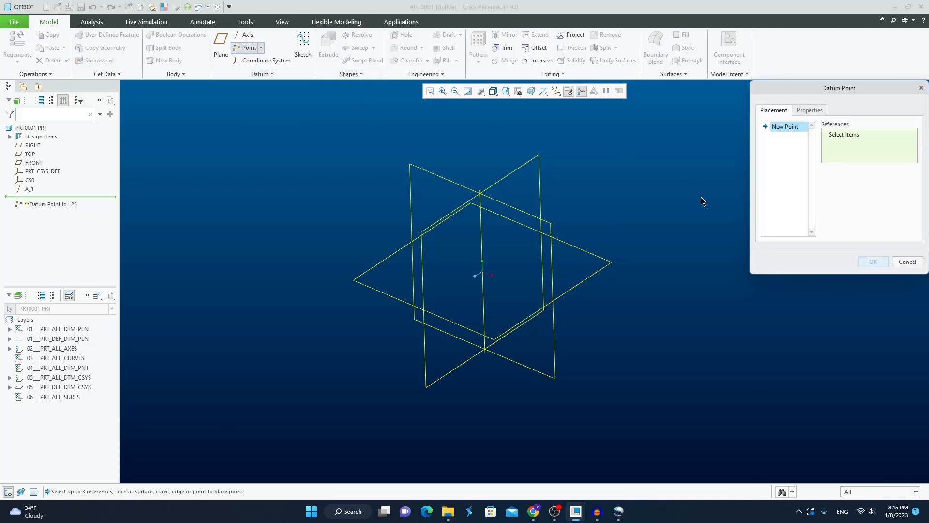
{"action": "left_click", "coordinate": [482, 220]}
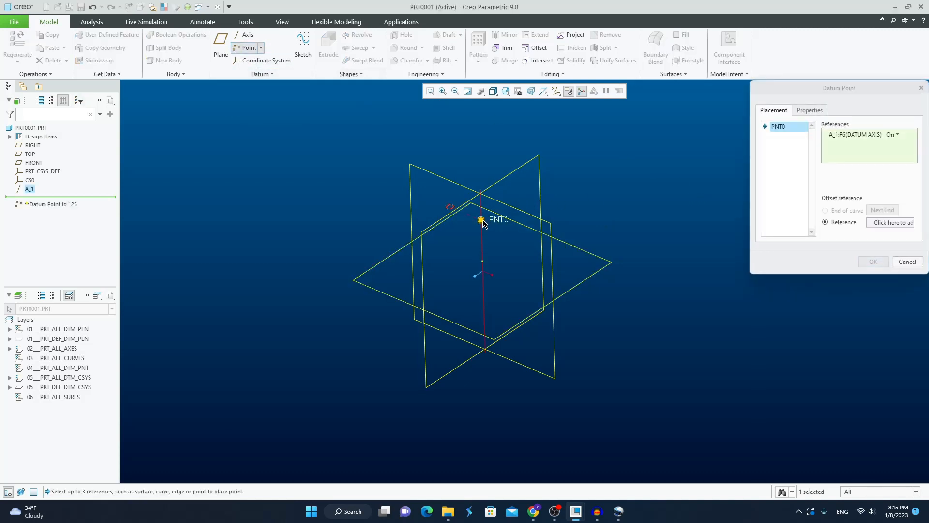
{"action": "left_click", "coordinate": [583, 249], "text": "ctrl"}
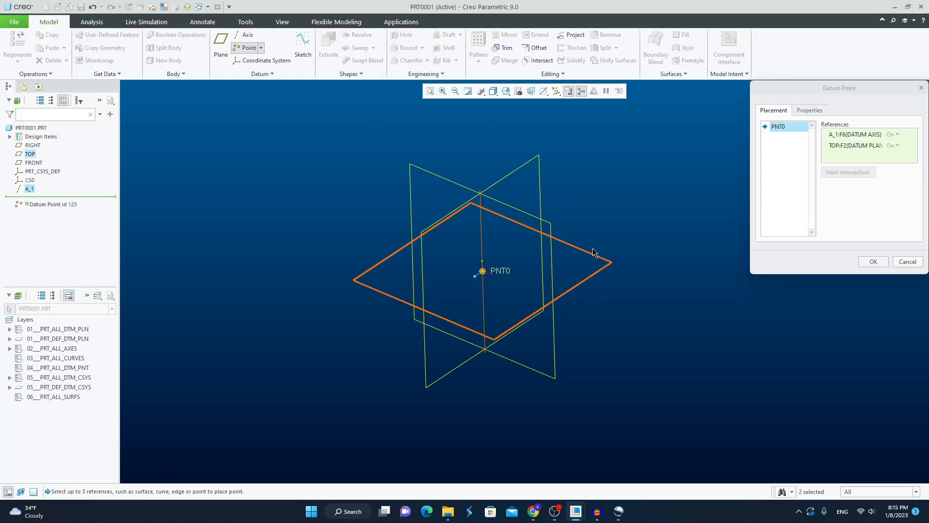
{"action": "middle_click_drag", "start_coordinate": [592, 248], "coordinate": [620, 235]}
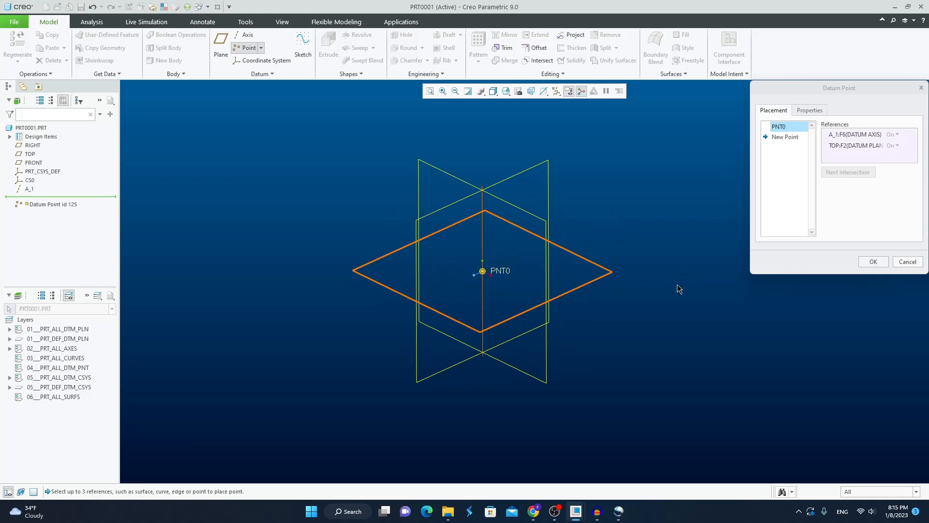
{"action": "left_click", "coordinate": [873, 262]}
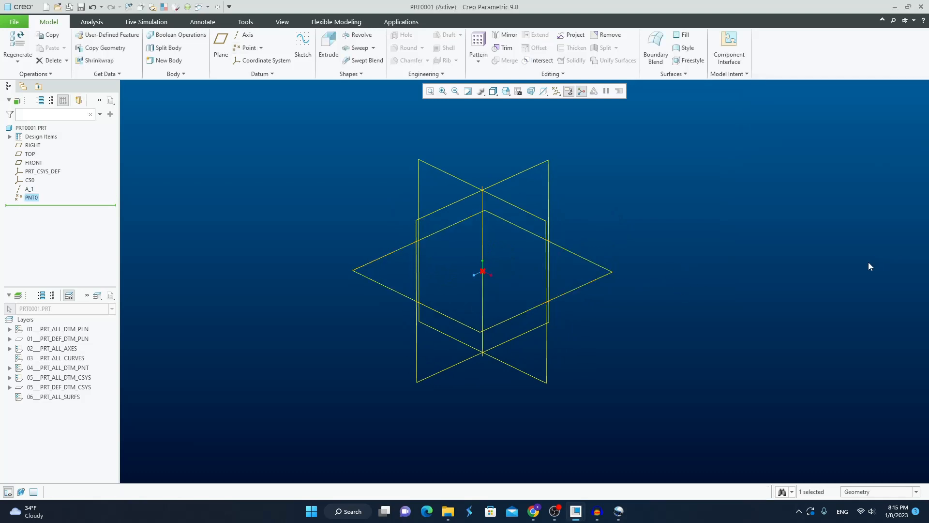
{"action": "left_click", "coordinate": [730, 266]}
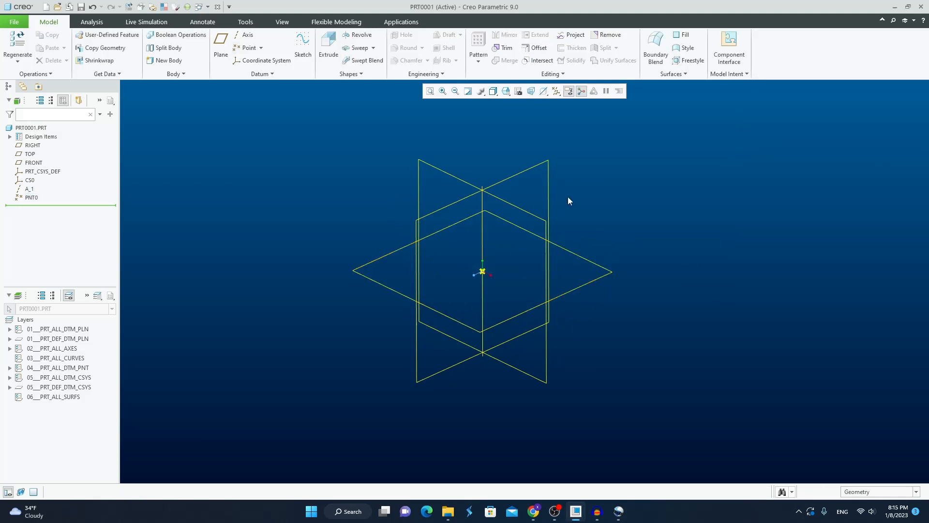
Start a solid Extrude and open its section sketch on the TOP plane, oriented parallel to the screen.
{"action": "middle_click_drag", "start_coordinate": [577, 208], "coordinate": [587, 226]}
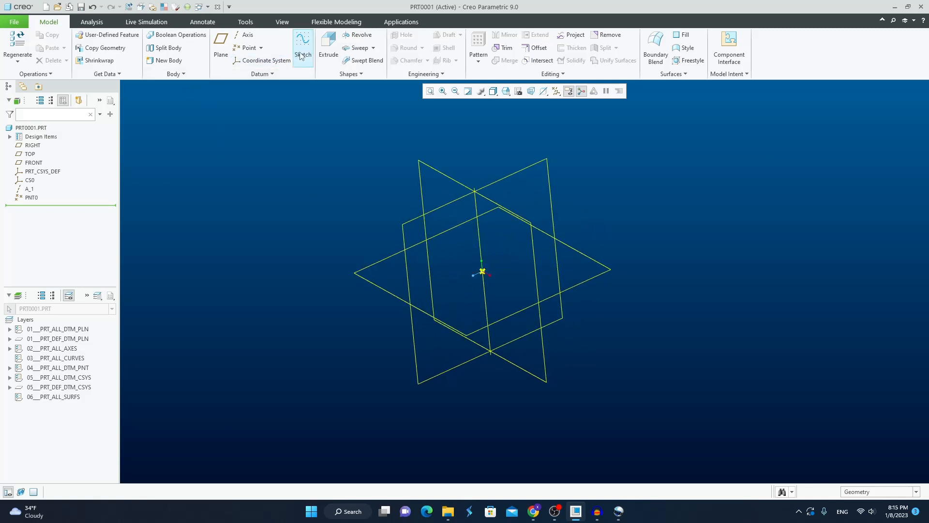
{"action": "left_click", "coordinate": [328, 47]}
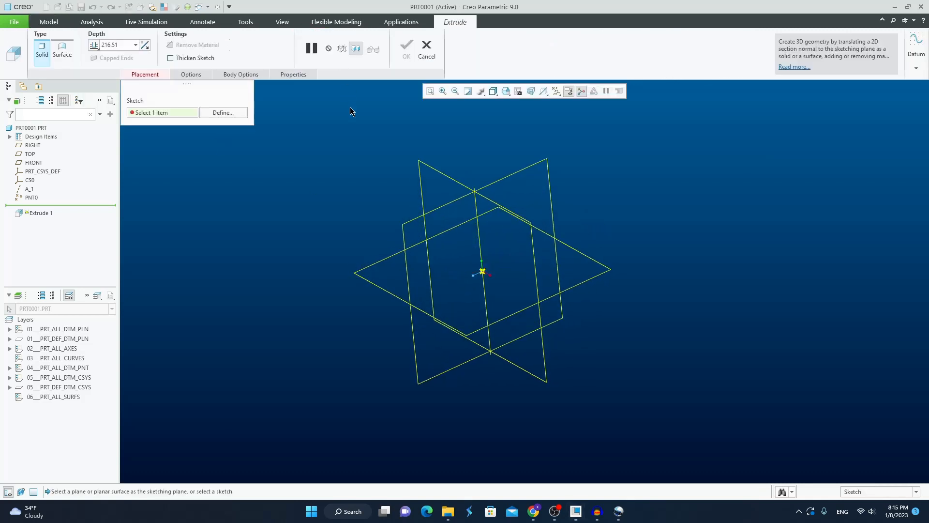
{"action": "left_click", "coordinate": [244, 115]}
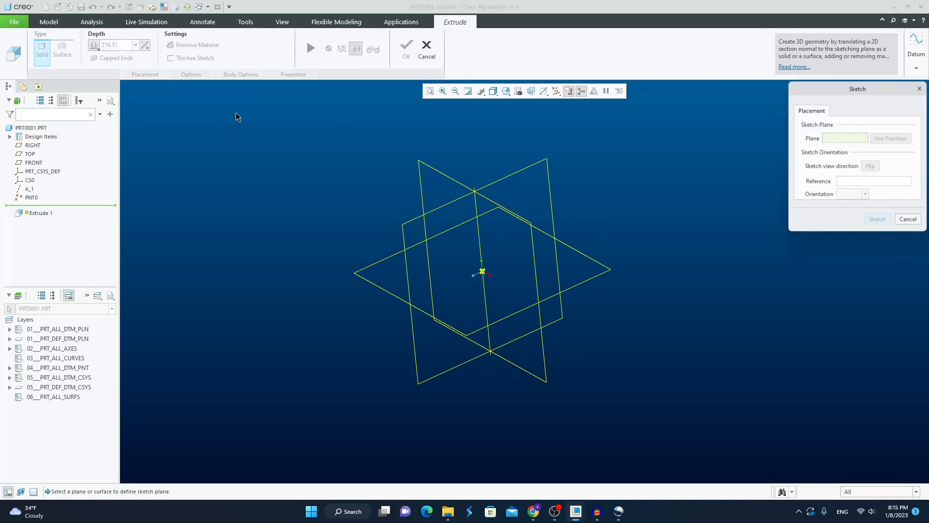
{"action": "left_click", "coordinate": [573, 244]}
{"action": "middle_click", "coordinate": [615, 201]}
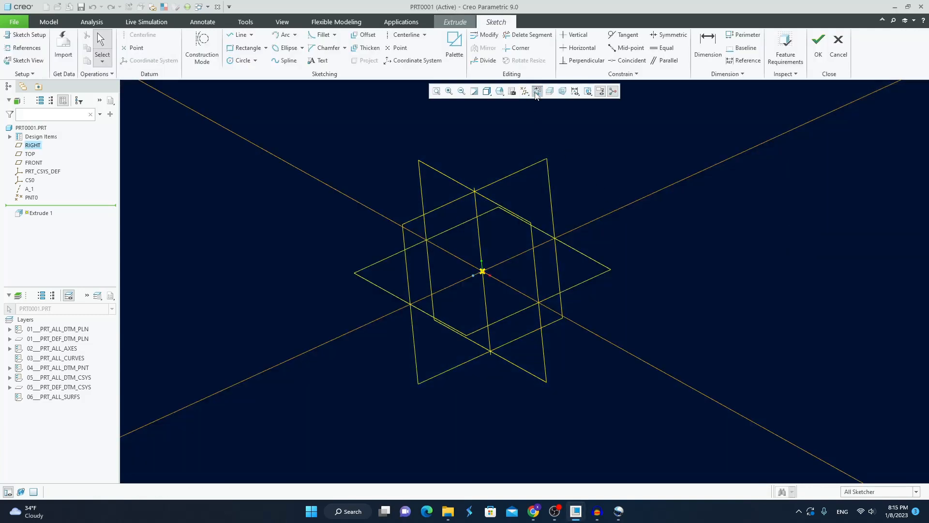
{"action": "left_click", "coordinate": [538, 92]}
Sketch a rectangle around the origin and complete its solid extrusion as a block with the default depth.
{"action": "left_click", "coordinate": [249, 47]}
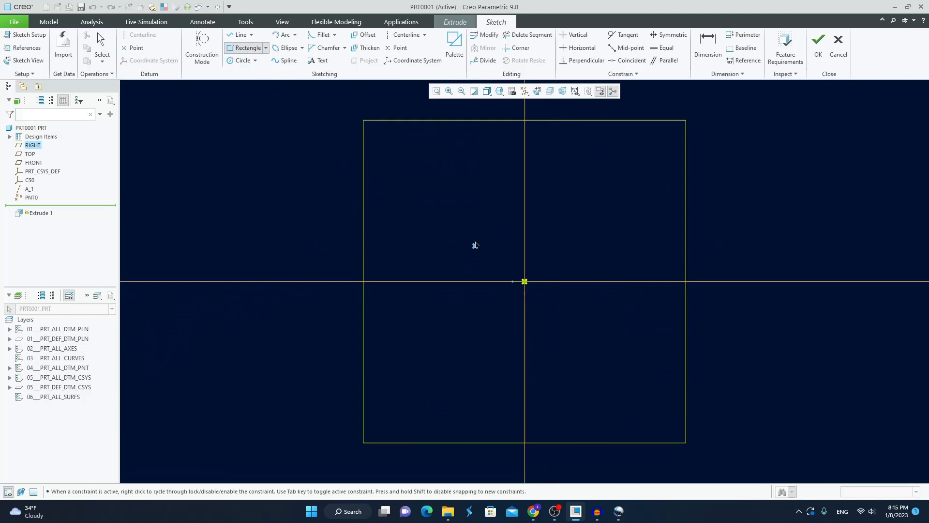
{"action": "left_click", "coordinate": [475, 240]}
{"action": "left_click", "coordinate": [594, 336]}
{"action": "middle_click", "coordinate": [643, 376]}
{"action": "left_click", "coordinate": [819, 44]}
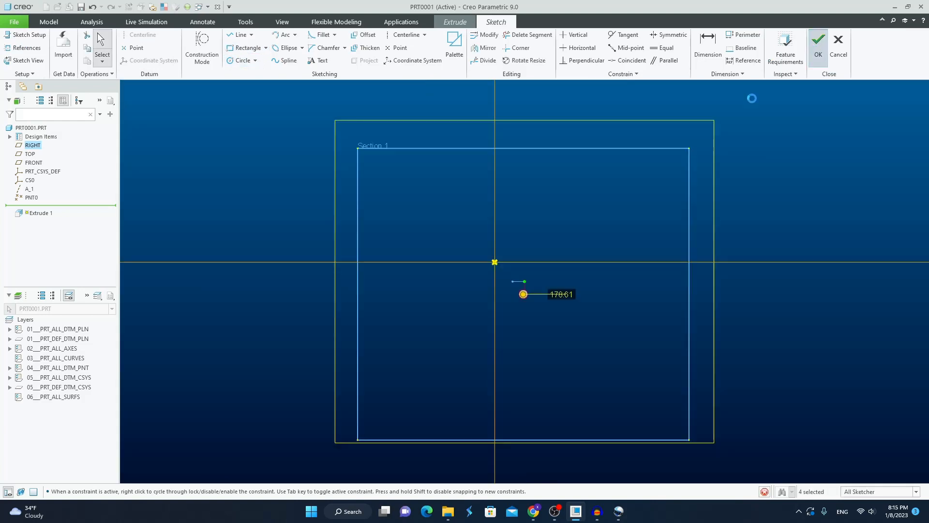
{"action": "middle_click", "coordinate": [698, 247]}
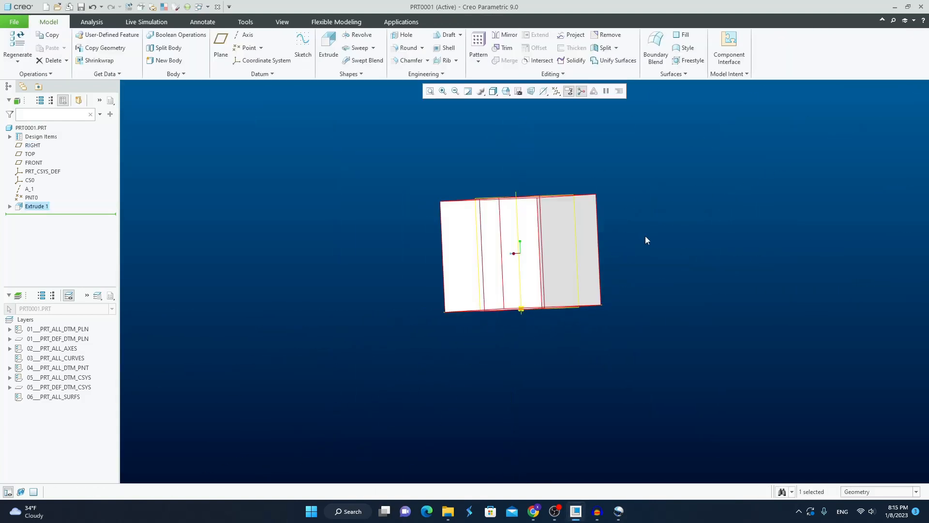
Create a datum point on a corner vertex of the block's top face.
{"action": "left_click", "coordinate": [661, 257]}
{"action": "scroll", "coordinate": [605, 182], "scroll_direction": "down", "scroll_amount": 3}
{"action": "middle_click_drag", "start_coordinate": [603, 194], "coordinate": [589, 215]}
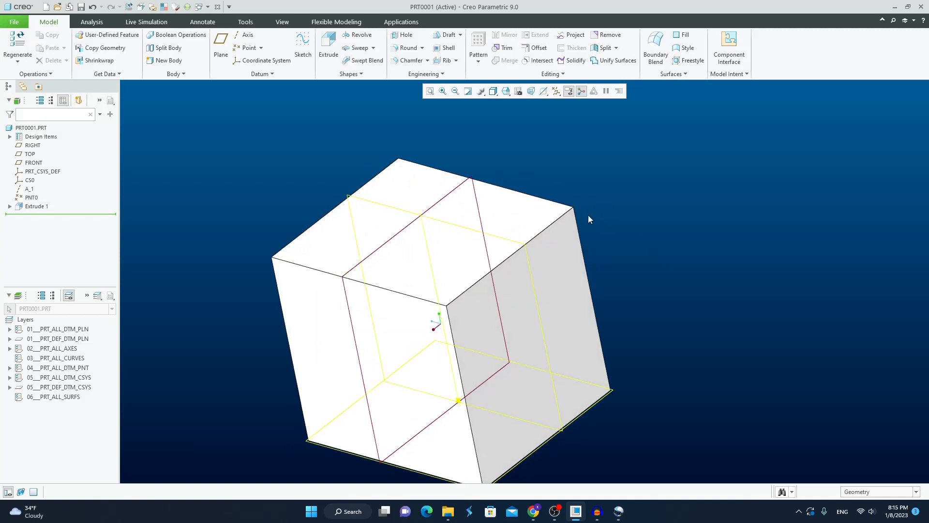
{"action": "left_click", "coordinate": [246, 48]}
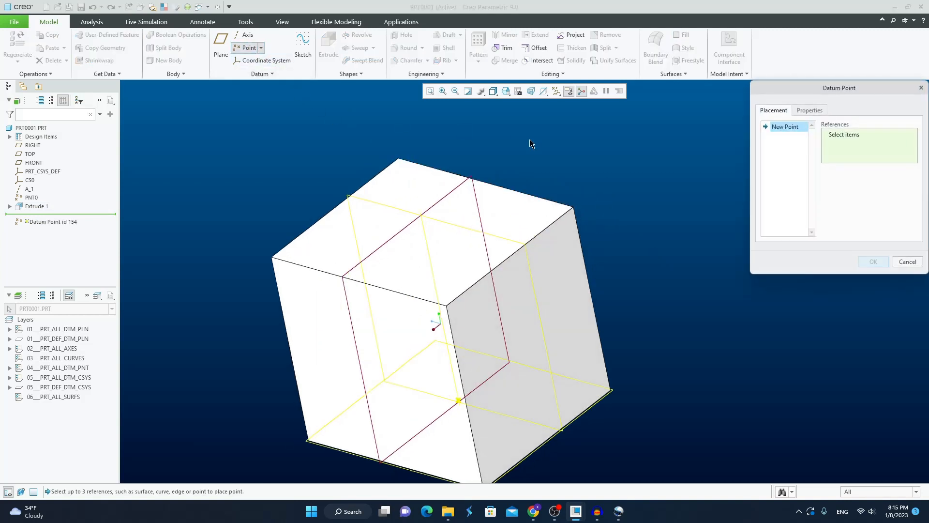
{"action": "left_click", "coordinate": [574, 207]}
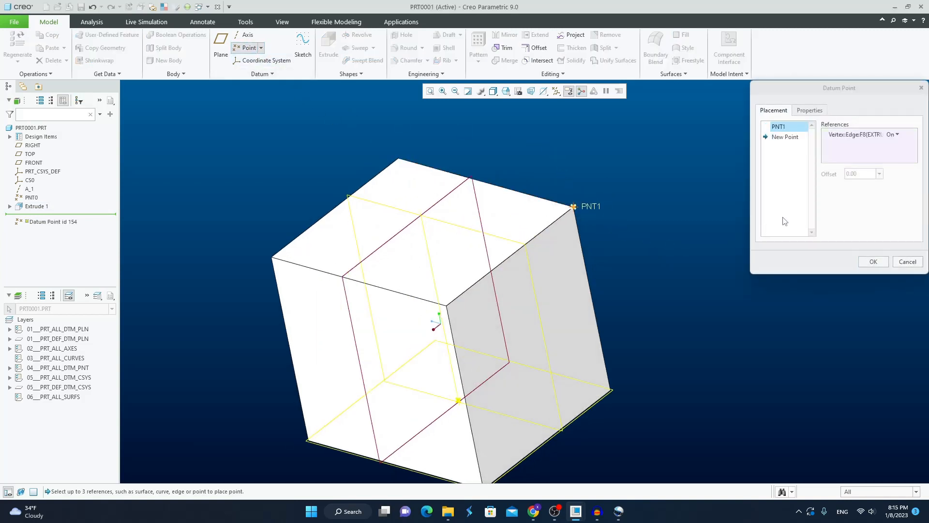
{"action": "left_click", "coordinate": [873, 261]}
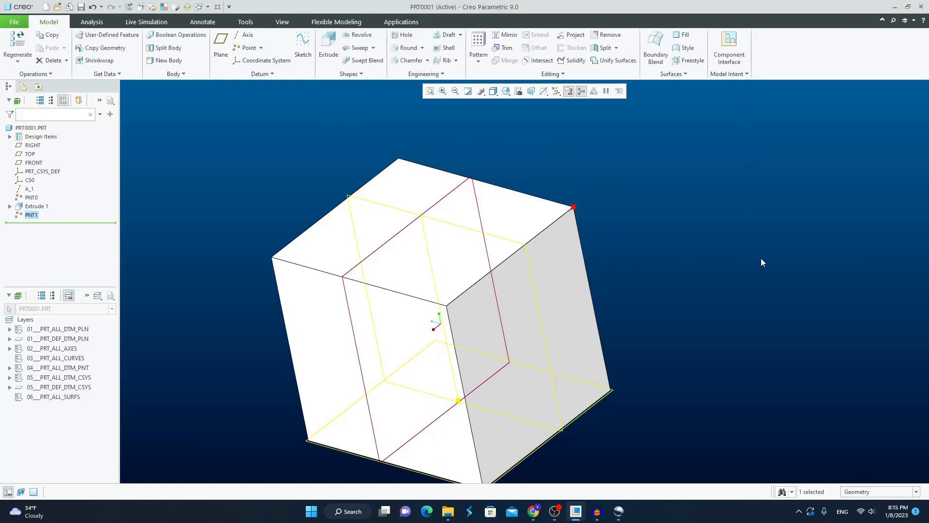
Create a datum point on the top edge adjoining the PNT1 corner, with an offset ratio of 0.5 from the edge's end.
{"action": "left_click", "coordinate": [244, 51]}
{"action": "left_click", "coordinate": [537, 234]}
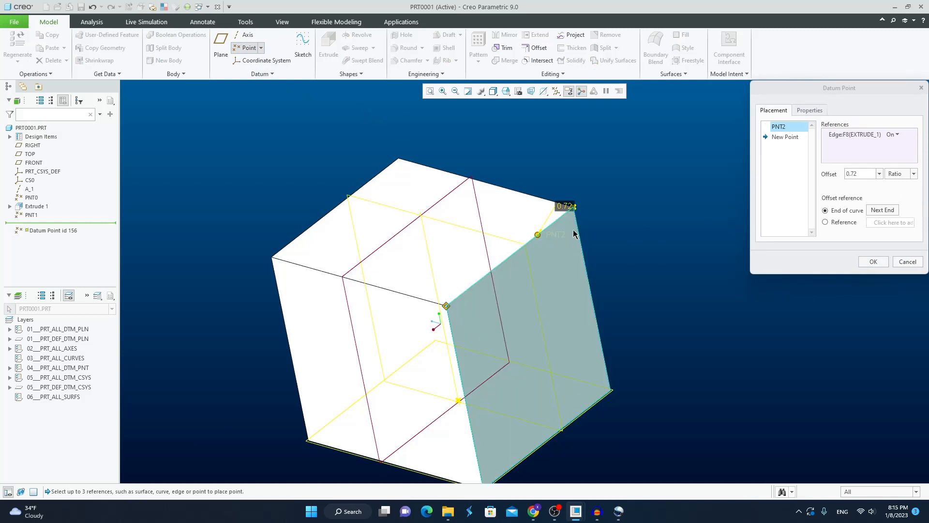
{"action": "left_click", "coordinate": [864, 176]}
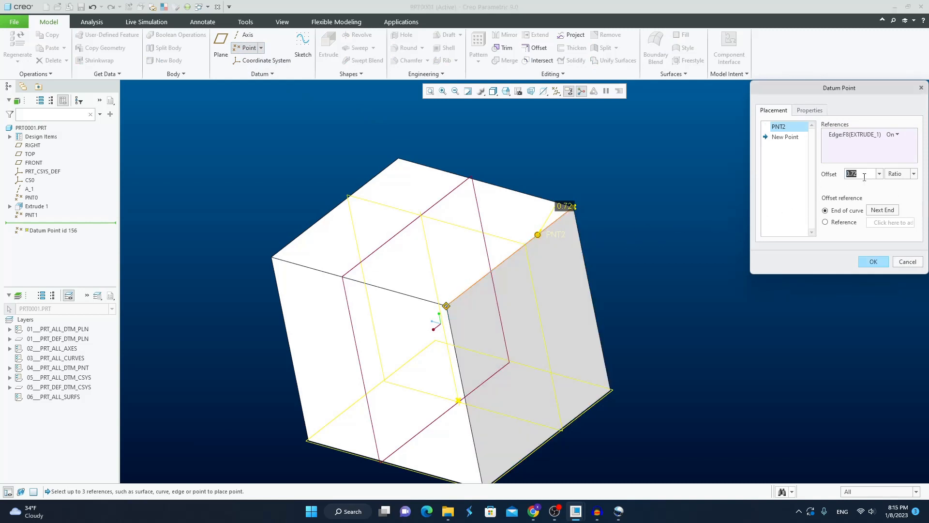
{"action": "type", "text": "0.5"}
{"action": "key", "text": "Return"}
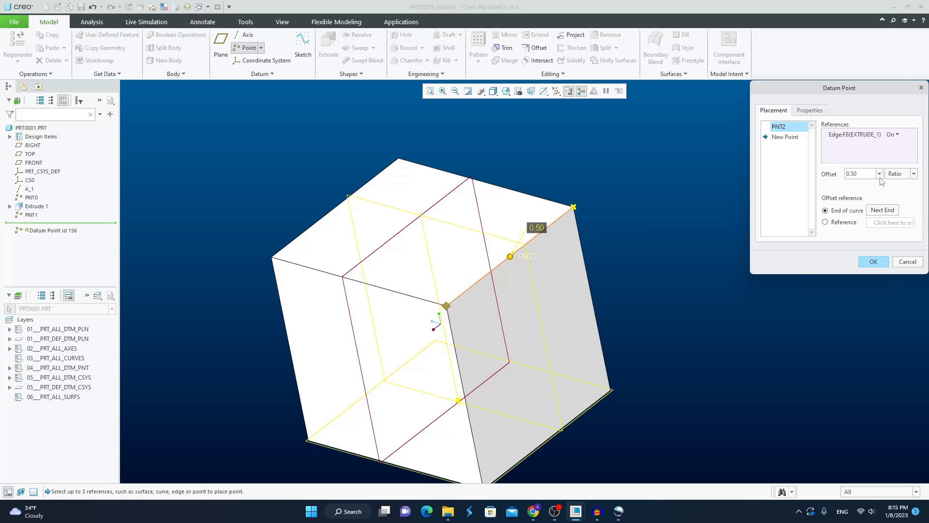
{"action": "mouse_move", "coordinate": [671, 218]}
{"action": "middle_mouse_down"}
{"action": "mouse_move", "coordinate": [655, 212]}
{"action": "mouse_move", "coordinate": [666, 224]}
{"action": "middle_mouse_up"}
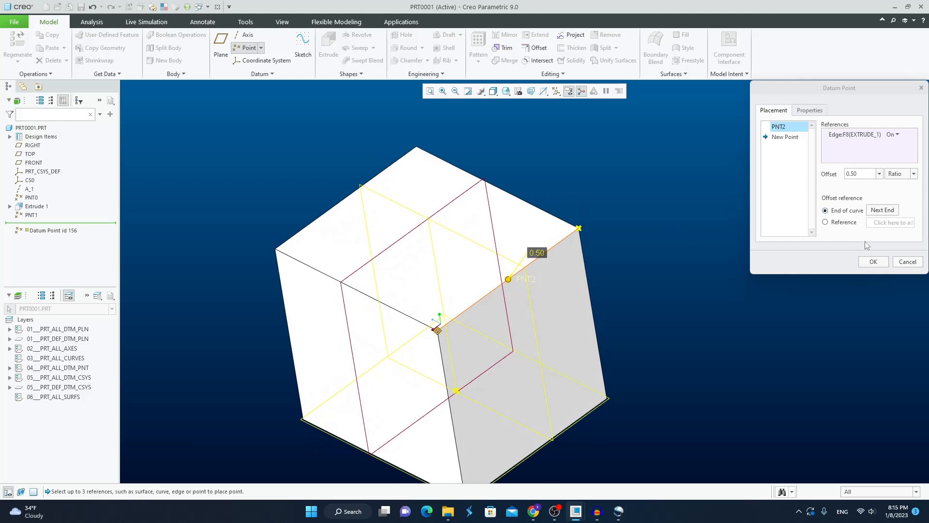
{"action": "left_click", "coordinate": [873, 262]}
{"action": "mouse_move", "coordinate": [706, 272]}
{"action": "middle_mouse_down"}
{"action": "mouse_move", "coordinate": [705, 222]}
{"action": "mouse_move", "coordinate": [715, 270]}
{"action": "middle_mouse_up"}
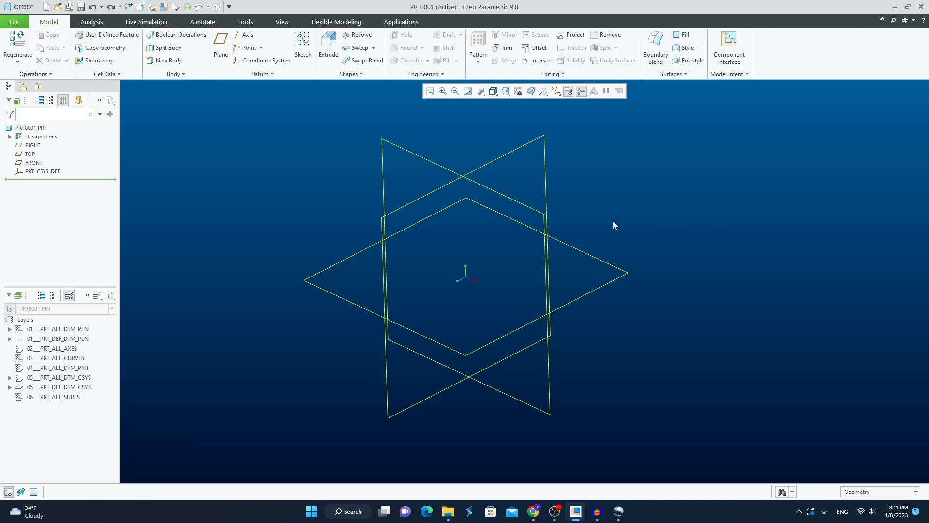
Start a new coordinate system with its origin at the intersection of the RIGHT, FRONT and TOP planes.
{"action": "left_click", "coordinate": [262, 60]}
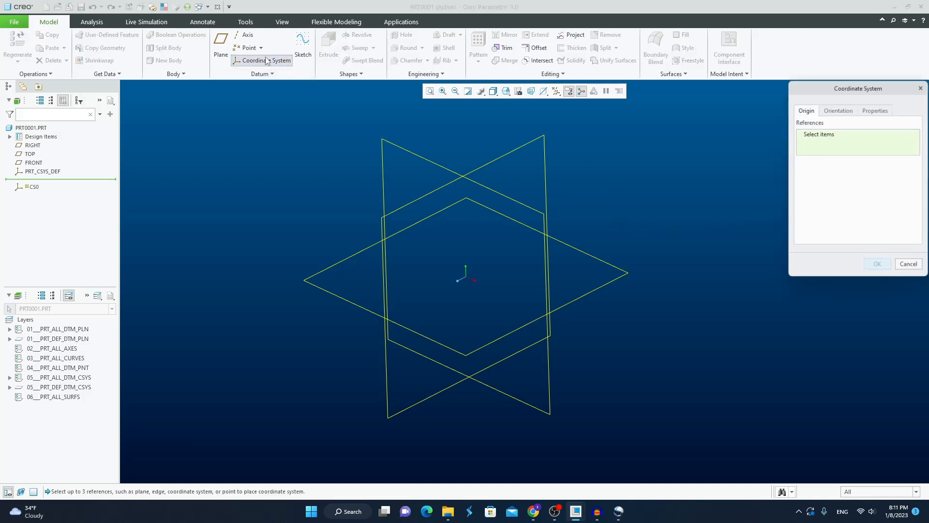
{"action": "middle_click_drag", "start_coordinate": [605, 161], "coordinate": [568, 157]}
{"action": "left_click", "coordinate": [528, 146]}
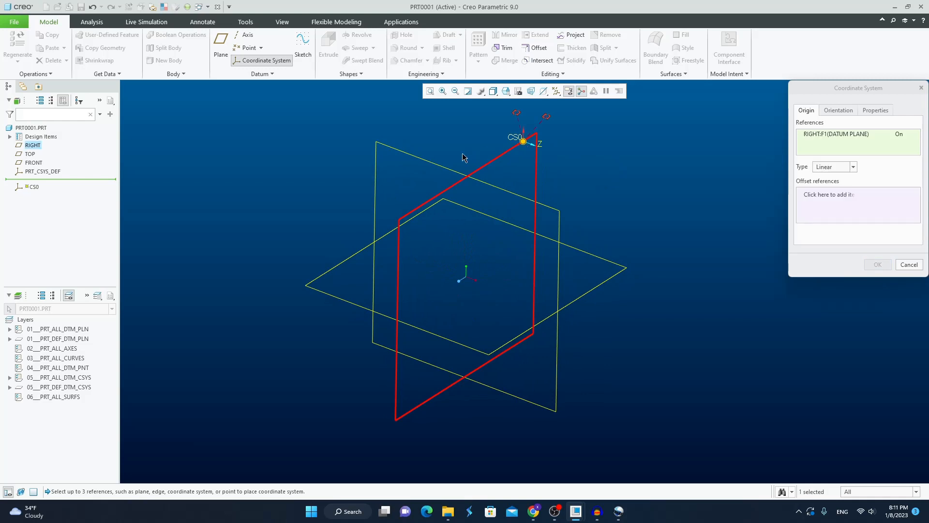
{"action": "left_click", "coordinate": [540, 204], "text": "ctrl"}
{"action": "left_click", "coordinate": [587, 251], "text": "ctrl"}
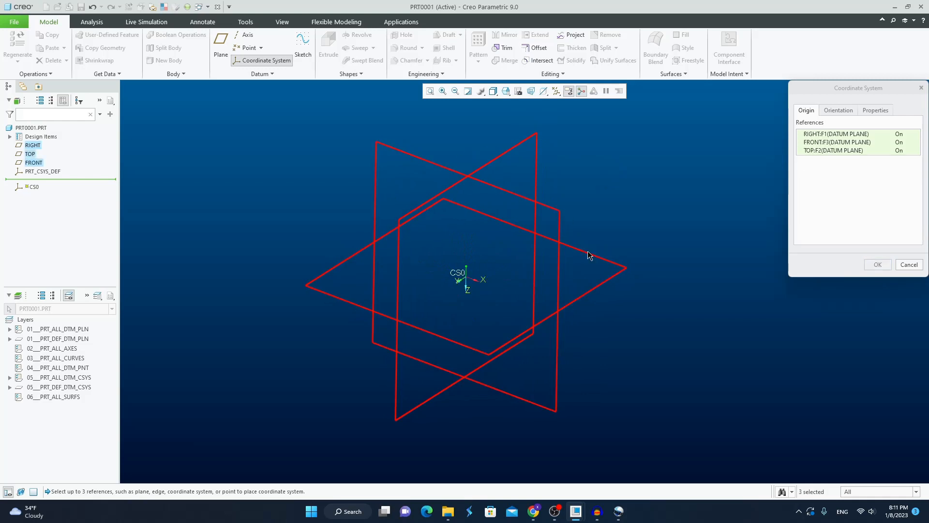
Orient the coordinate system with RIGHT determining a flipped Y axis and FRONT projecting Z, and finish creating it.
{"action": "left_click", "coordinate": [843, 112]}
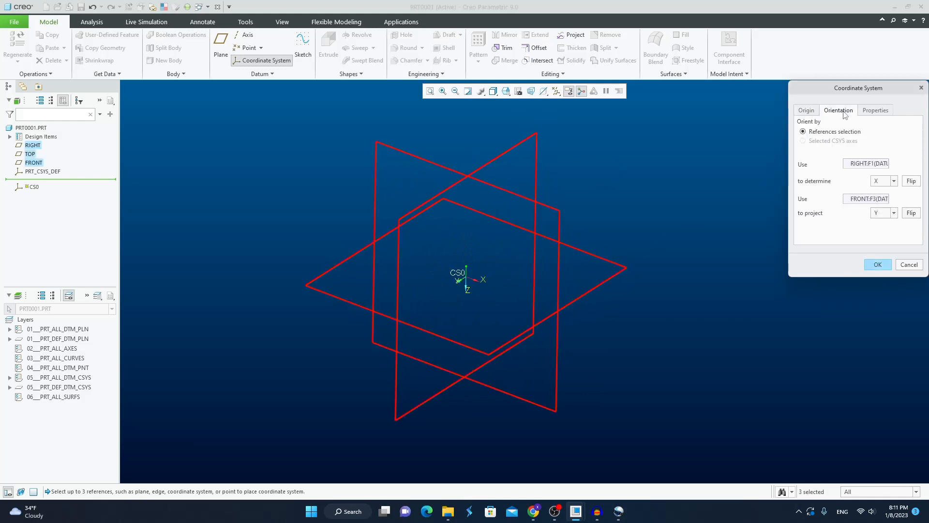
{"action": "middle_click_drag", "start_coordinate": [665, 204], "coordinate": [646, 208]}
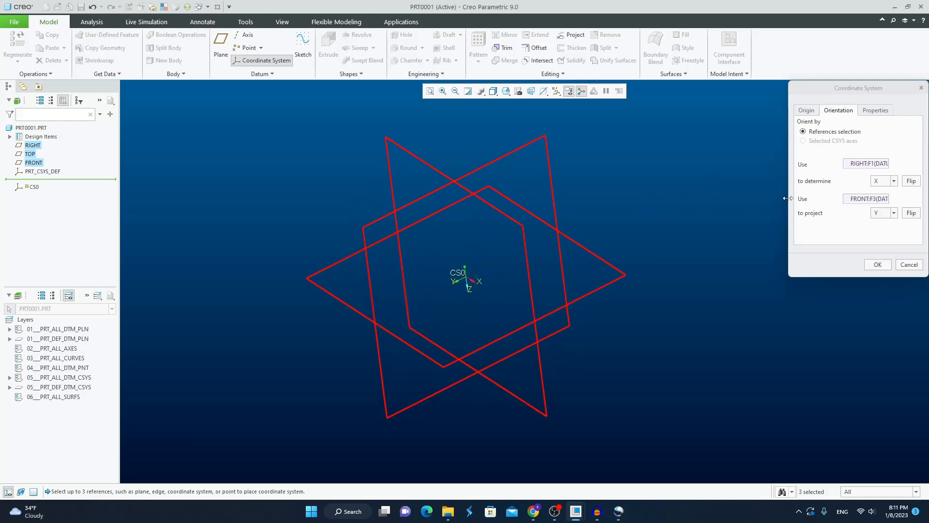
{"action": "left_click", "coordinate": [882, 181]}
{"action": "left_click", "coordinate": [881, 199]}
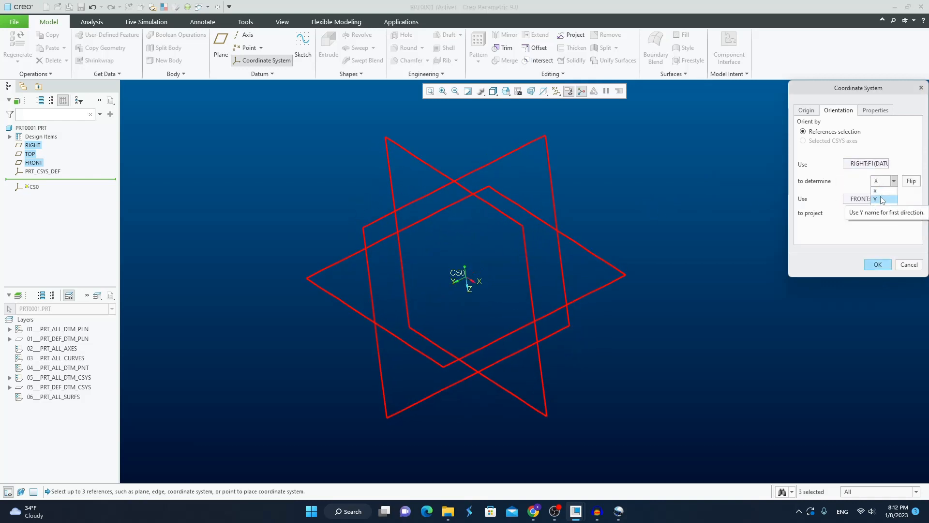
{"action": "left_click", "coordinate": [910, 182]}
{"action": "scroll", "coordinate": [469, 275], "scroll_direction": "down", "scroll_amount": 3}
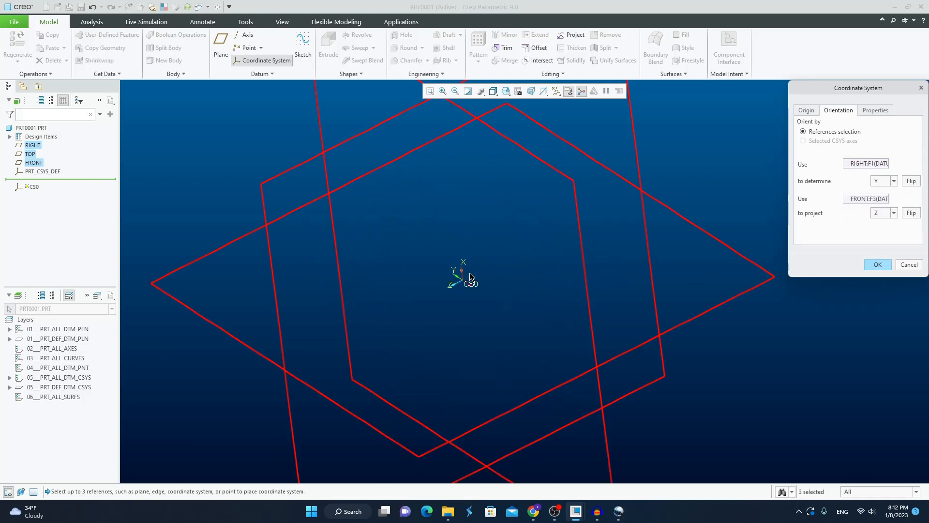
{"action": "scroll", "coordinate": [466, 277], "scroll_direction": "up", "scroll_amount": 3}
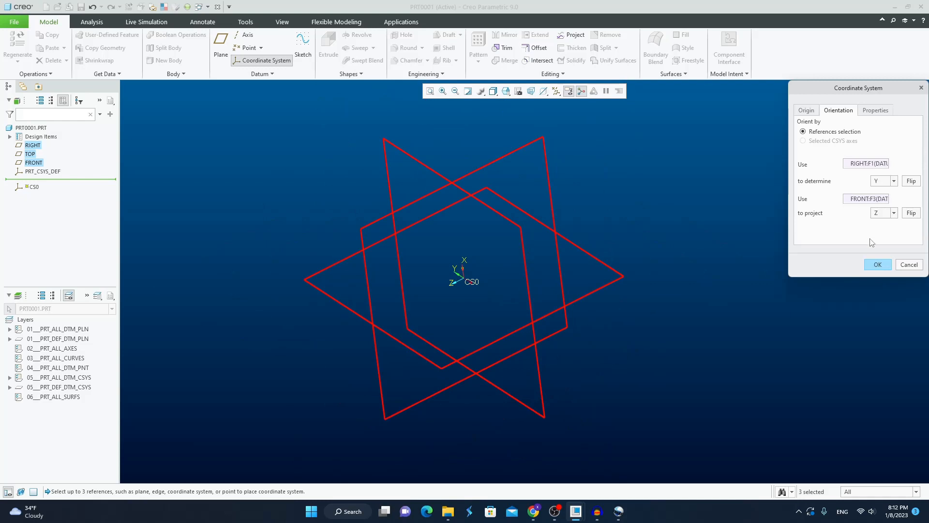
{"action": "left_click", "coordinate": [877, 265]}
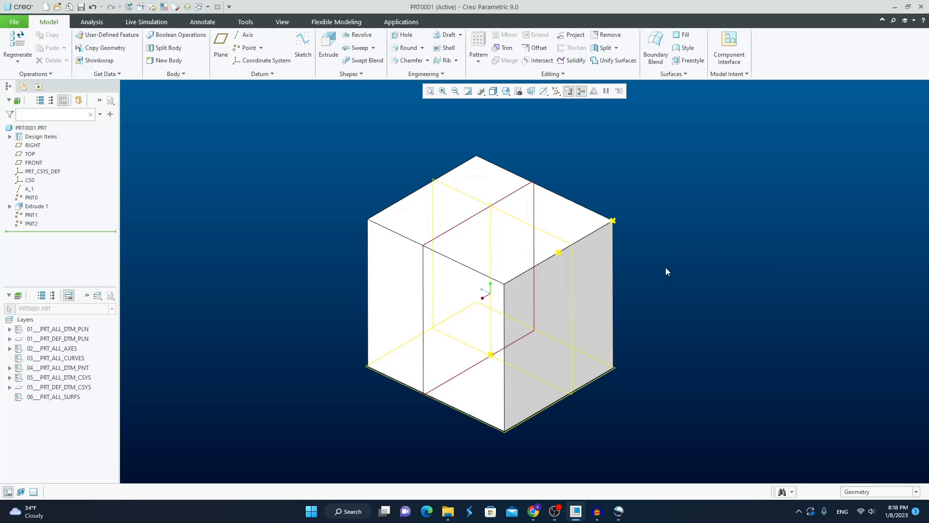
Create a spline datum curve through points, running from PNT1 to the diagonally opposite vertex of the block's top face.
{"action": "left_click", "coordinate": [262, 74]}
{"action": "mouse_move", "coordinate": [273, 88]}
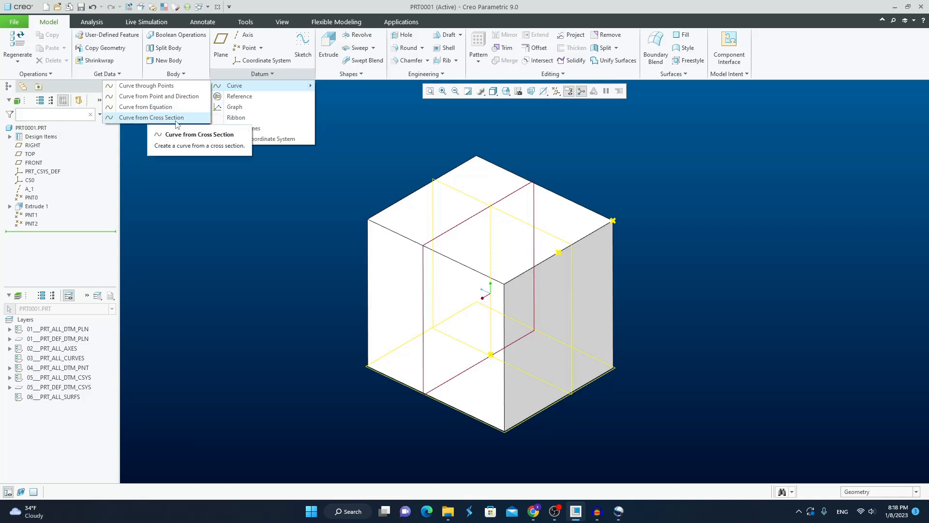
{"action": "left_click", "coordinate": [169, 87]}
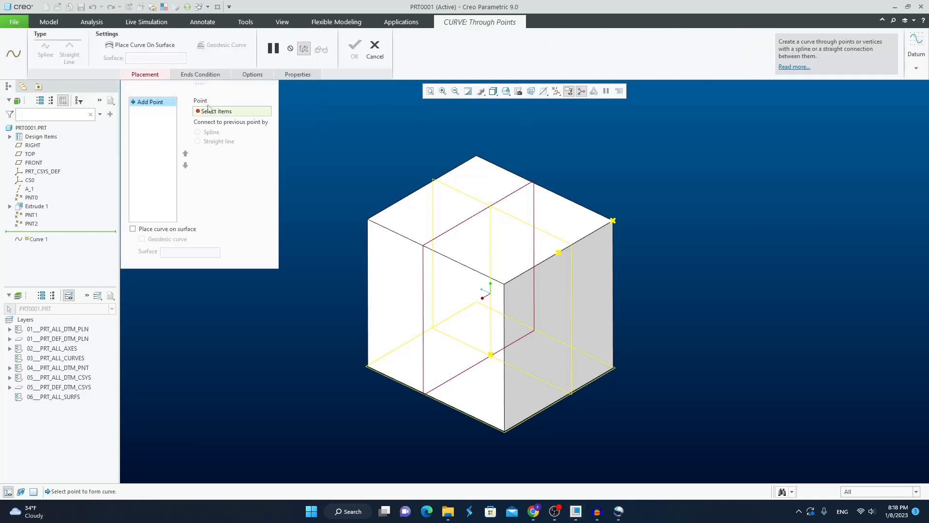
{"action": "left_click", "coordinate": [613, 221]}
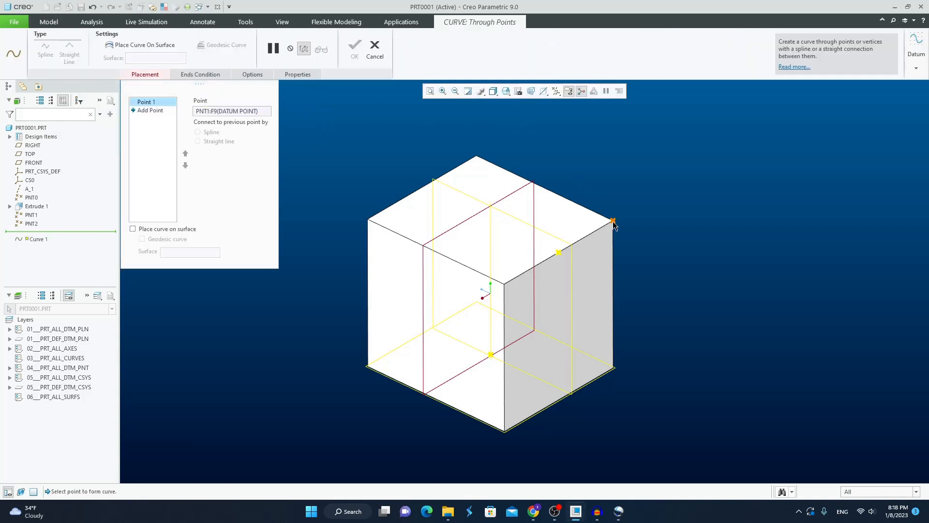
{"action": "middle_click_drag", "start_coordinate": [651, 252], "coordinate": [644, 254]}
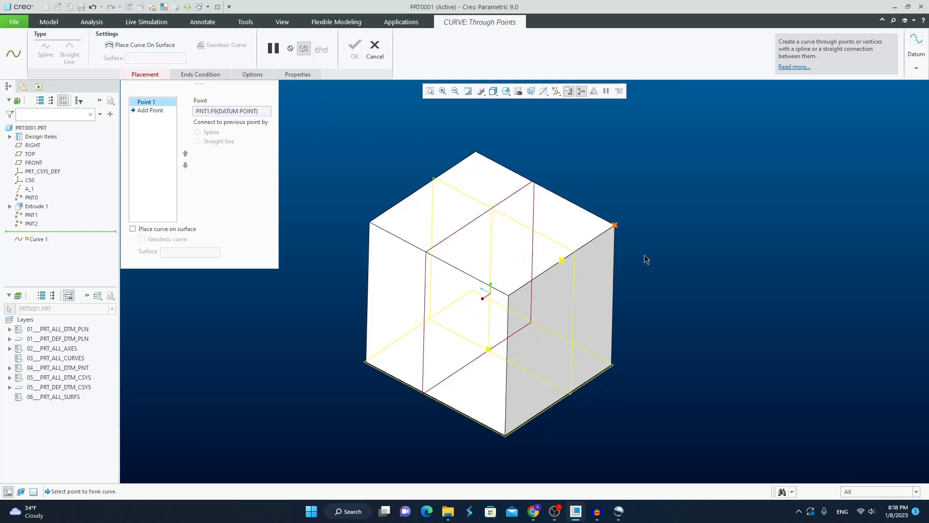
{"action": "left_click", "coordinate": [370, 223]}
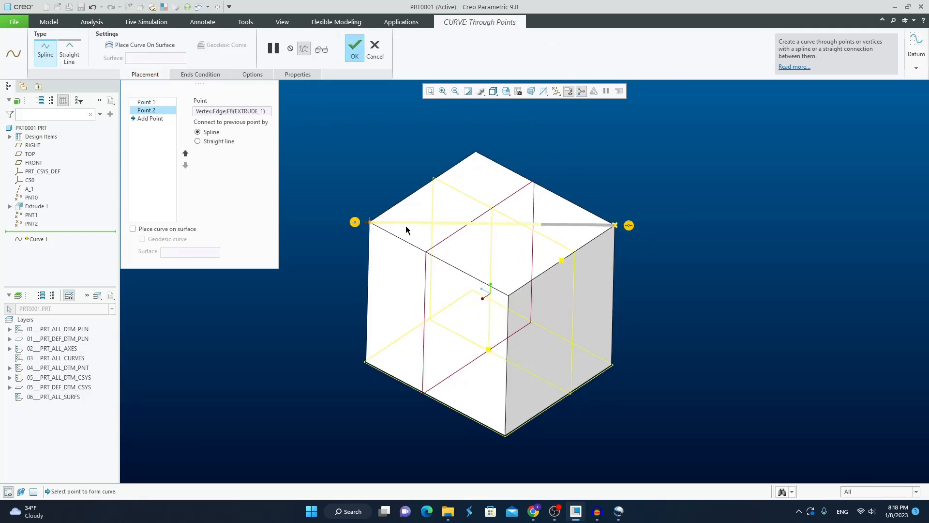
{"action": "middle_click_drag", "start_coordinate": [406, 181], "coordinate": [388, 181]}
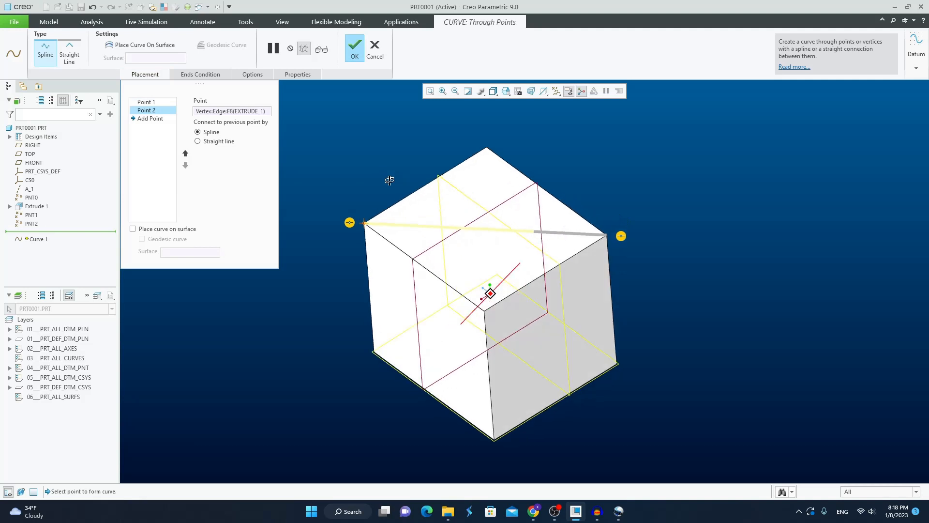
{"action": "left_click", "coordinate": [355, 51]}
{"action": "left_click", "coordinate": [611, 191]}
{"action": "middle_click_drag", "start_coordinate": [611, 191], "coordinate": [612, 178]}
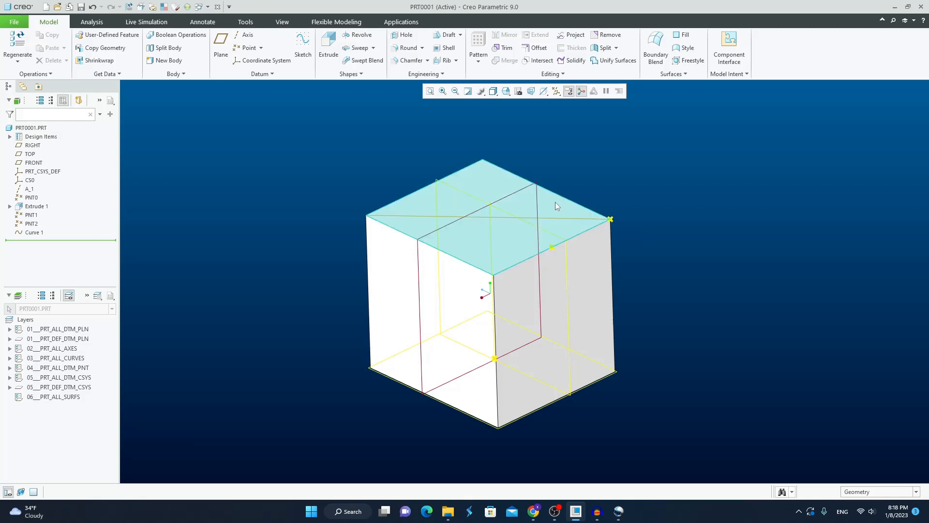
Redefine Curve 1 so its end at PNT1 is tangent to the adjoining top edge that carries PNT2.
{"action": "left_click", "coordinate": [39, 232]}
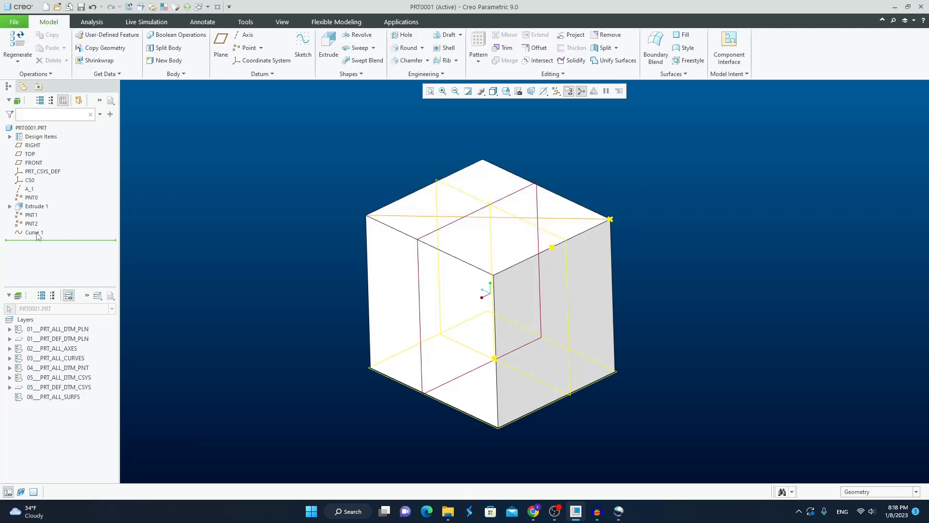
{"action": "left_click", "coordinate": [44, 183]}
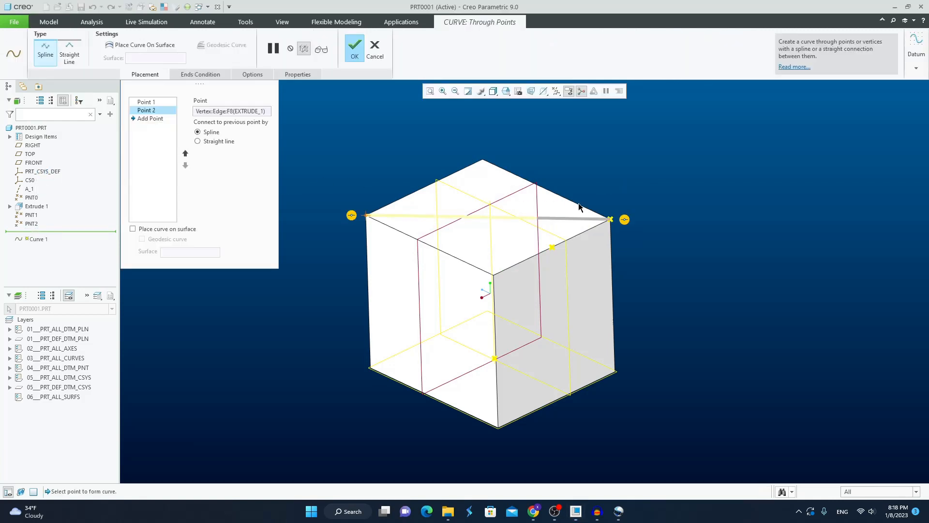
{"action": "right_click", "coordinate": [625, 220]}
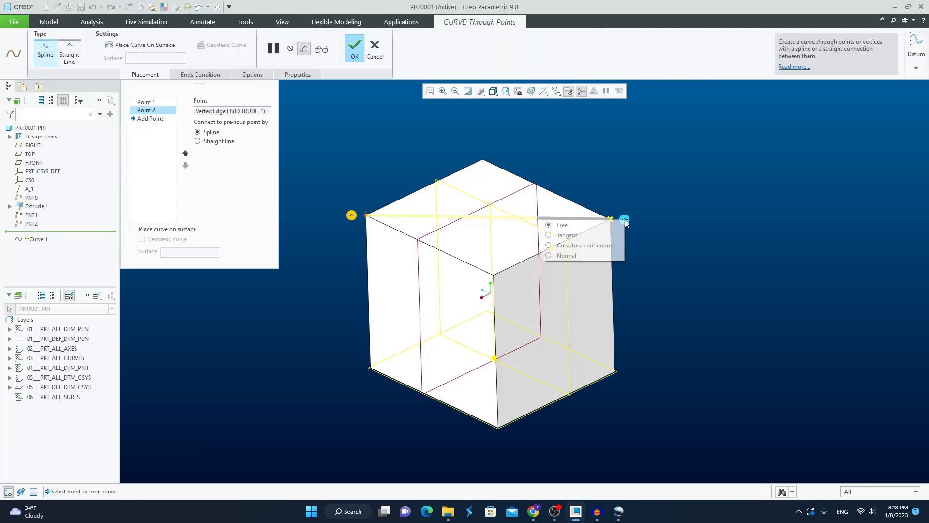
{"action": "left_click", "coordinate": [588, 236]}
{"action": "scroll", "coordinate": [612, 217], "scroll_direction": "up", "scroll_amount": 5}
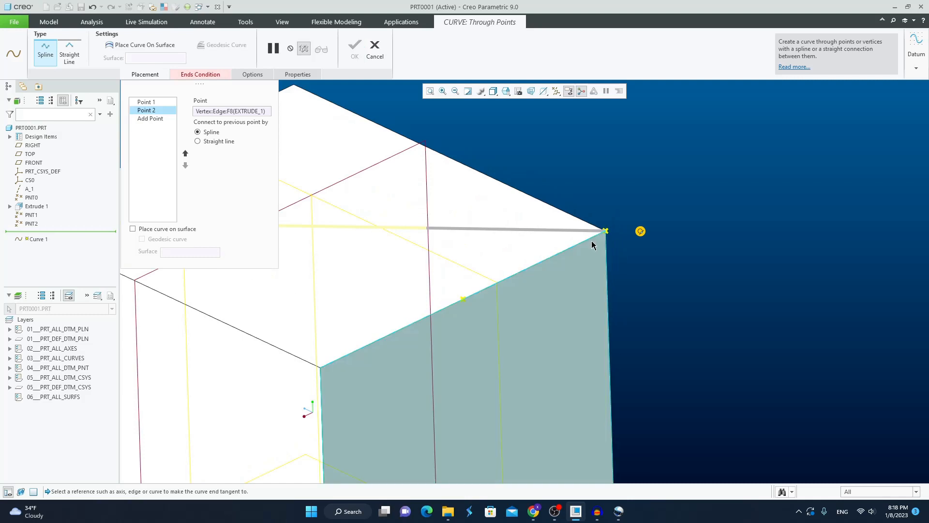
{"action": "left_click", "coordinate": [587, 240]}
{"action": "scroll", "coordinate": [647, 240], "scroll_direction": "down", "scroll_amount": 5}
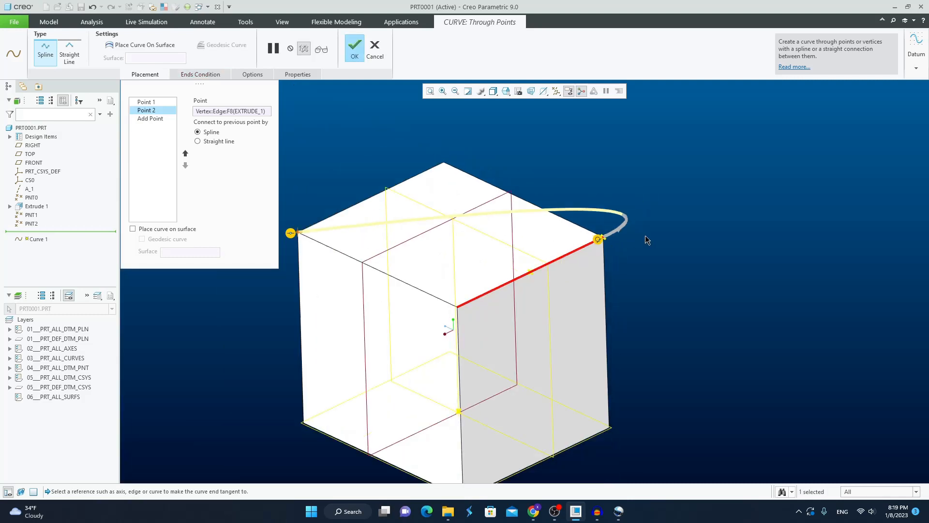
{"action": "middle_click_drag", "start_coordinate": [647, 240], "coordinate": [649, 244]}
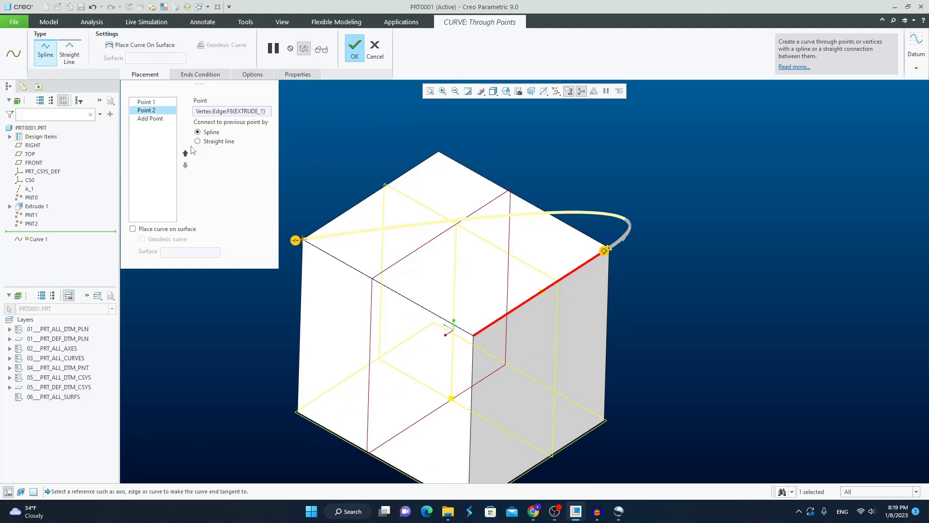
Reverse the order of the curve's two points so the block vertex comes first, and finish redefining the curve.
{"action": "left_click", "coordinate": [185, 153]}
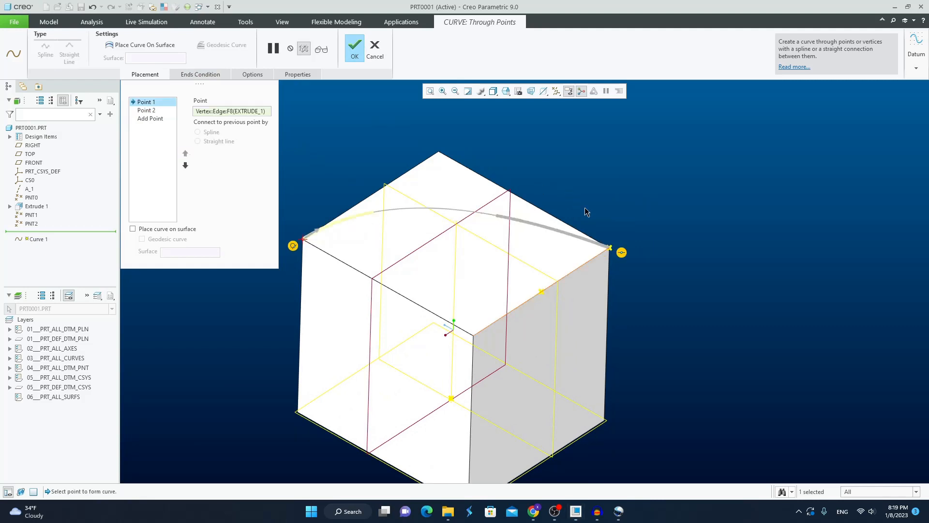
{"action": "scroll", "coordinate": [317, 222], "scroll_direction": "up", "scroll_amount": 3}
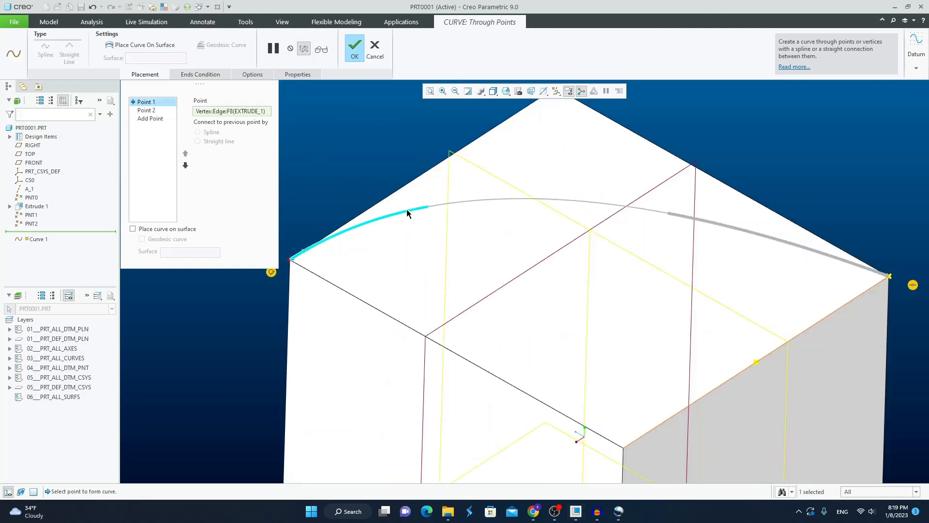
{"action": "scroll", "coordinate": [412, 274], "scroll_direction": "down", "scroll_amount": 2}
{"action": "middle_click_drag", "start_coordinate": [412, 275], "coordinate": [553, 290]}
{"action": "scroll", "coordinate": [542, 254], "scroll_direction": "down", "scroll_amount": 2}
{"action": "scroll", "coordinate": [412, 278], "scroll_direction": "up", "scroll_amount": 3}
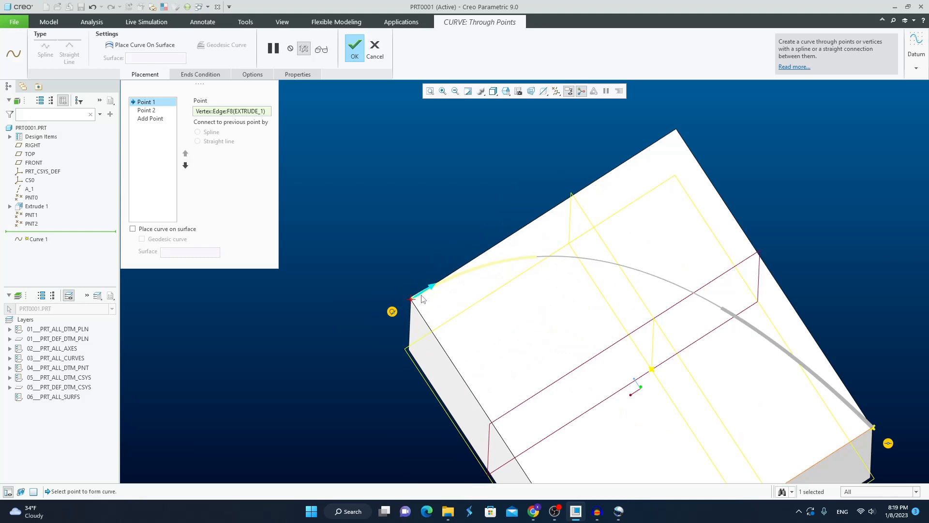
{"action": "scroll", "coordinate": [483, 266], "scroll_direction": "down", "scroll_amount": 2}
{"action": "middle_click_drag", "start_coordinate": [483, 269], "coordinate": [546, 202]}
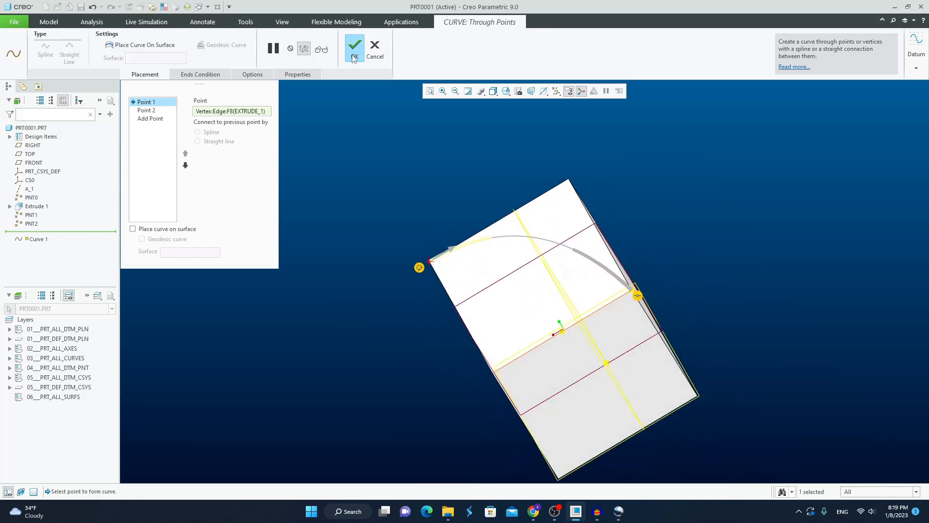
{"action": "left_click", "coordinate": [354, 55]}
{"action": "middle_click_drag", "start_coordinate": [417, 197], "coordinate": [469, 211]}
{"action": "left_click", "coordinate": [695, 203]}
{"action": "scroll", "coordinate": [673, 225], "scroll_direction": "down", "scroll_amount": 2}
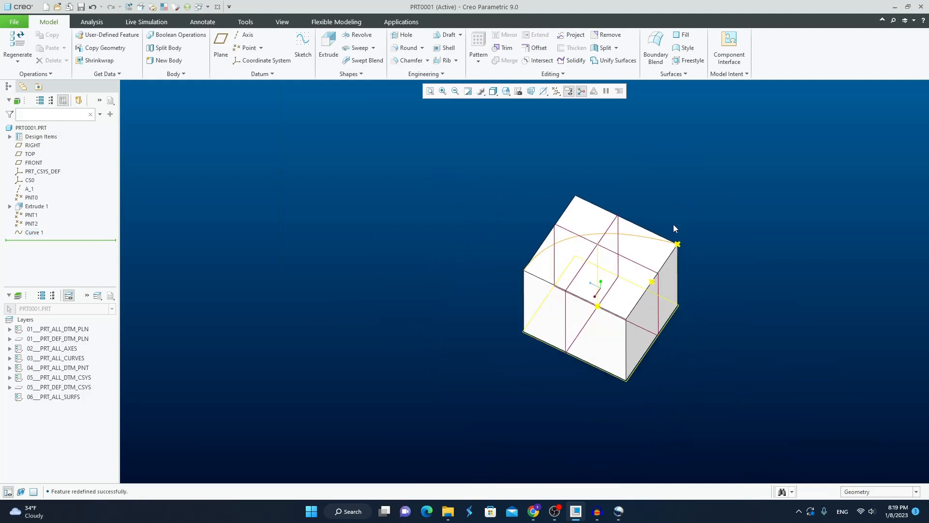
{"action": "middle_click_drag", "start_coordinate": [685, 253], "coordinate": [597, 214], "text": "shift"}
{"action": "scroll", "coordinate": [513, 194], "scroll_direction": "up", "scroll_amount": 4}
{"action": "left_click", "coordinate": [259, 73]}
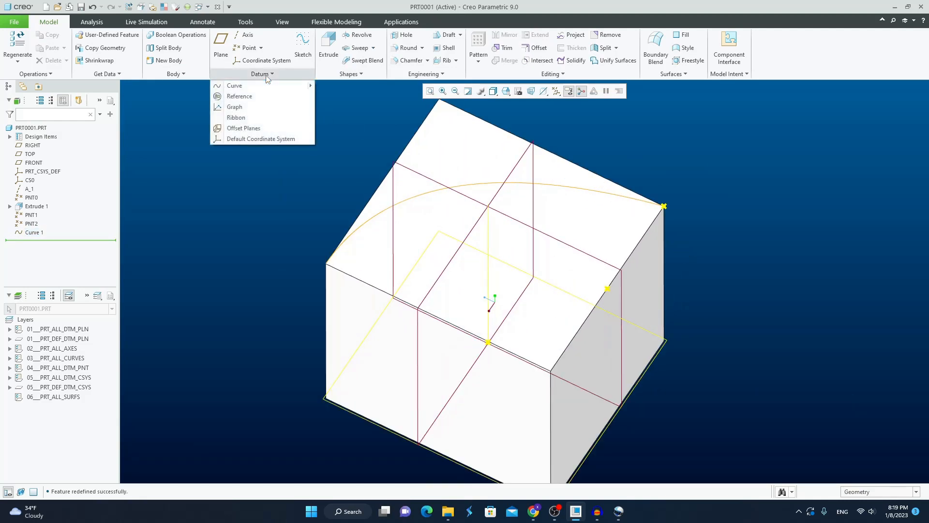
{"action": "mouse_move", "coordinate": [260, 87]}
{"action": "left_click", "coordinate": [407, 145]}
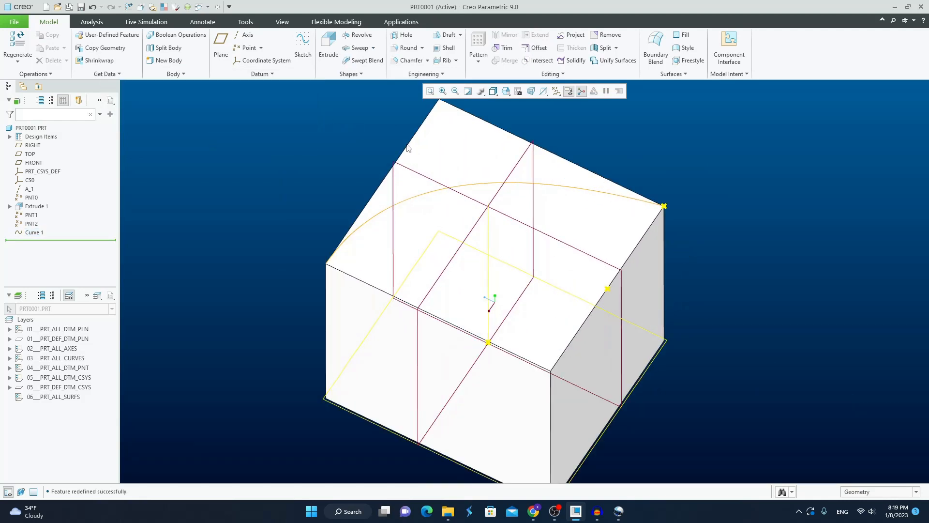
{"action": "scroll", "coordinate": [670, 192], "scroll_direction": "down", "scroll_amount": 3}
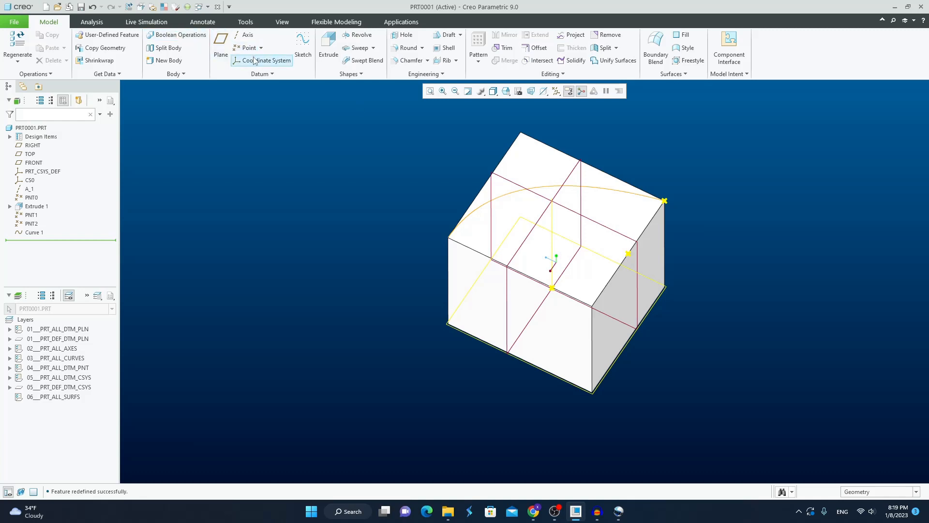
{"action": "left_click", "coordinate": [260, 74]}
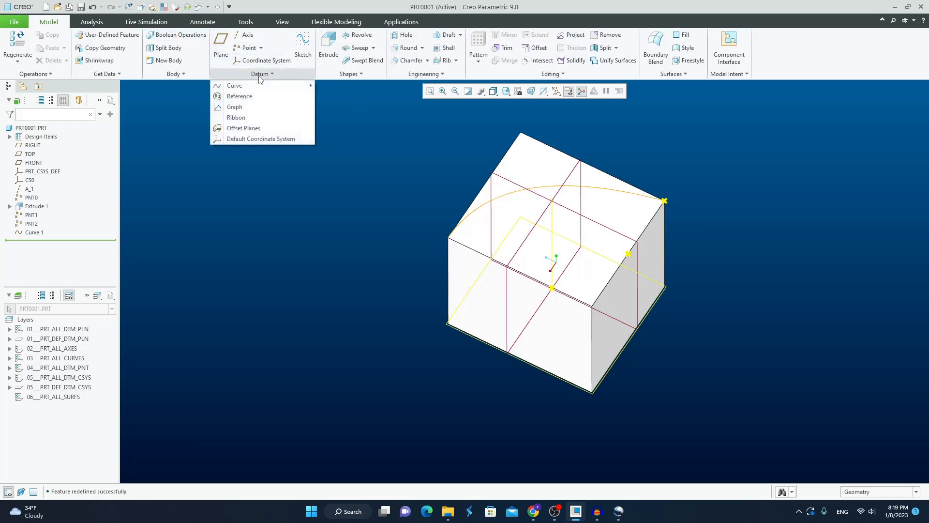